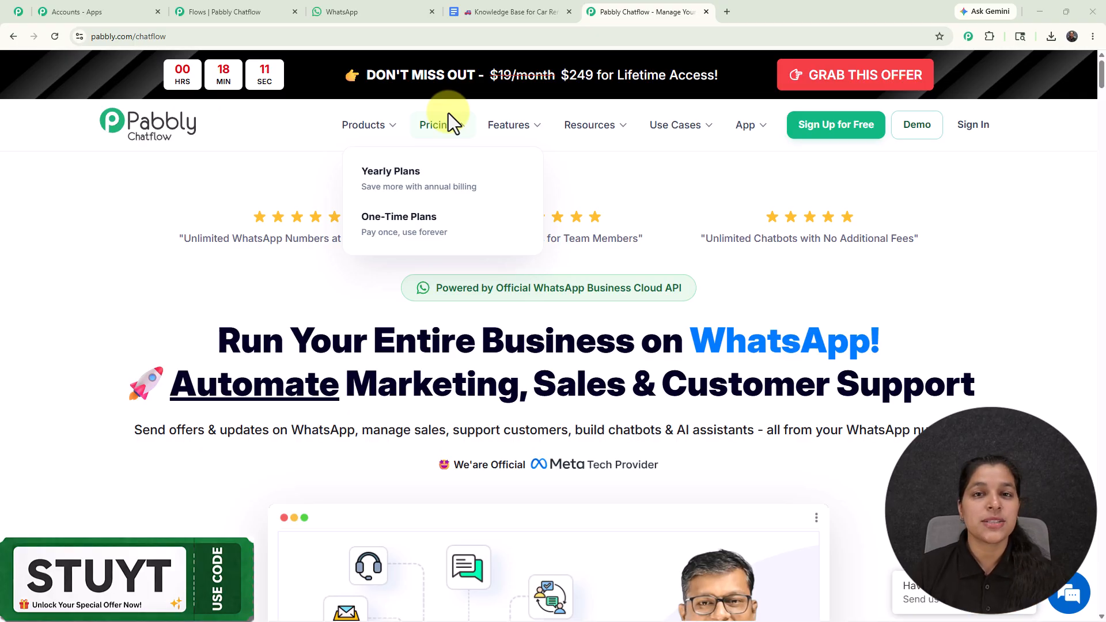
Switch to WhatsApp and send the message "Hello" to the My Test Number chat
{"action": "left_click", "coordinate": [331, 12]}
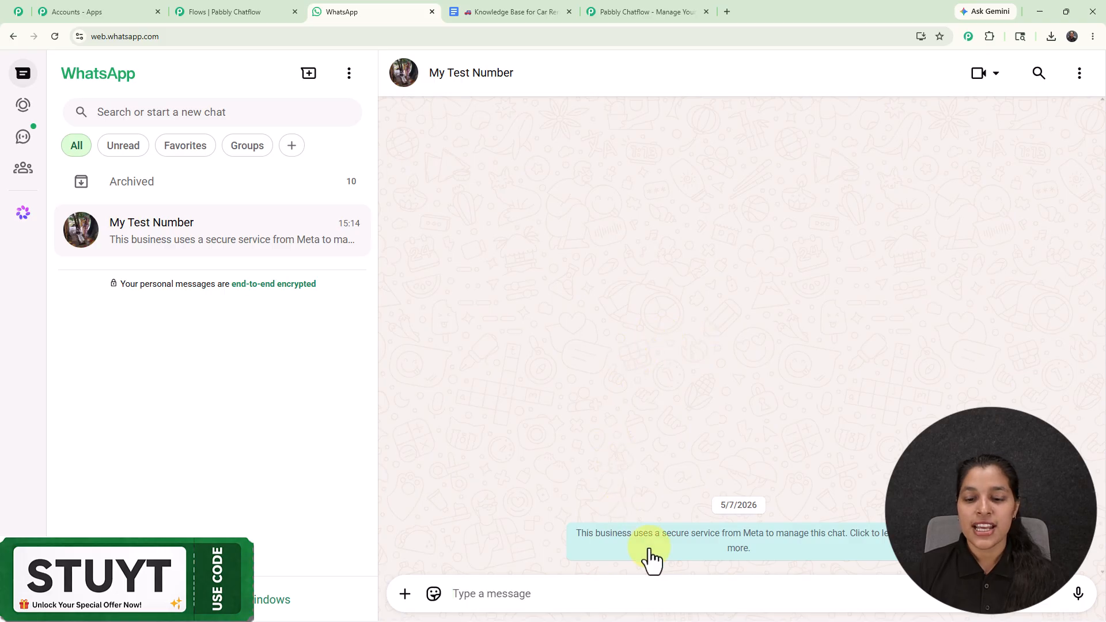
{"action": "type", "text": "H"}
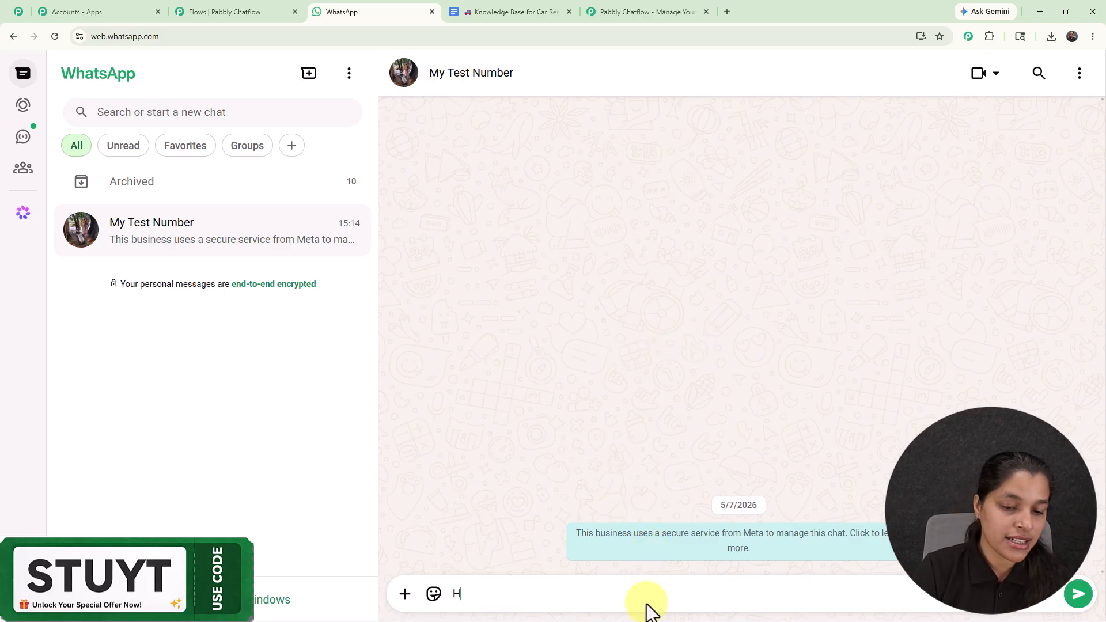
{"action": "type", "text": "e"}
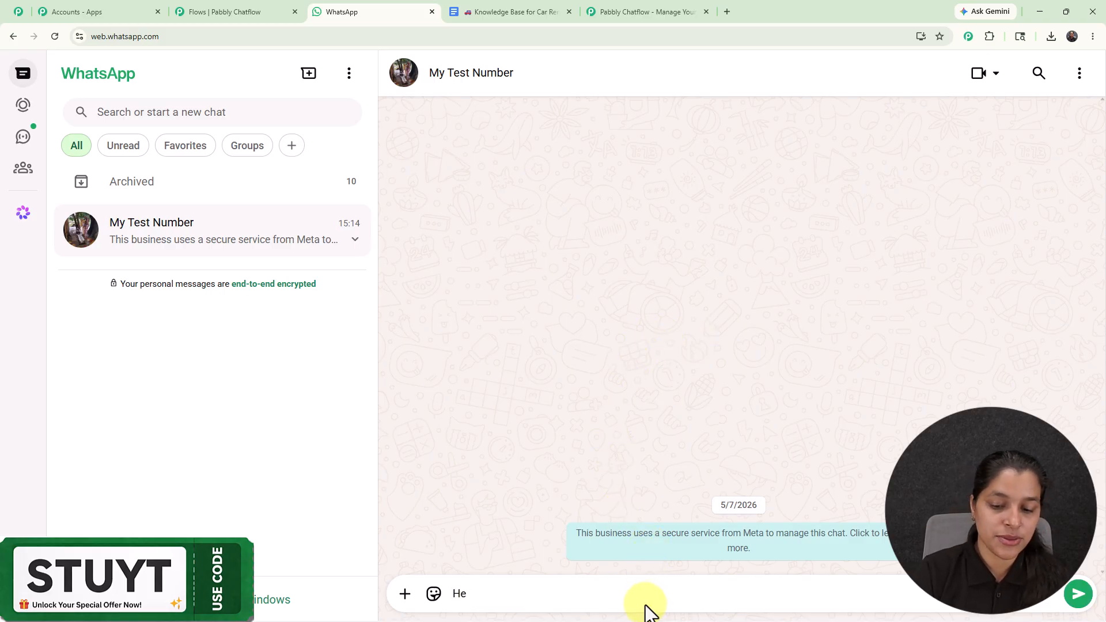
{"action": "type", "text": "llo"}
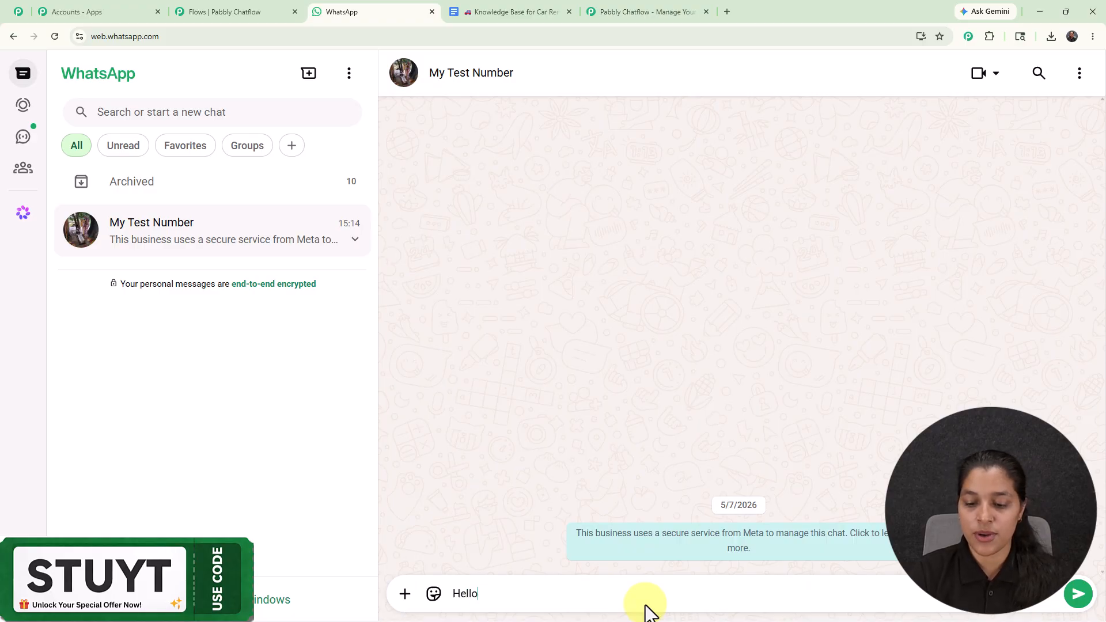
{"action": "key", "text": "Return"}
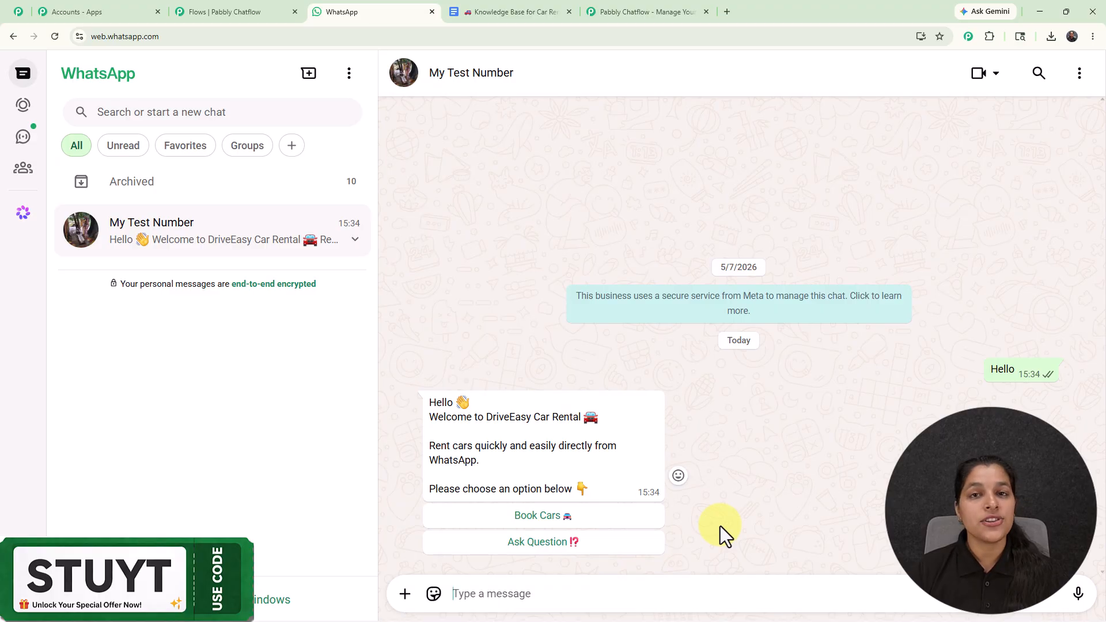
Choose Book Cars in the chatbot's welcome message and send SUV from the available car categories list
{"action": "left_click", "coordinate": [592, 525]}
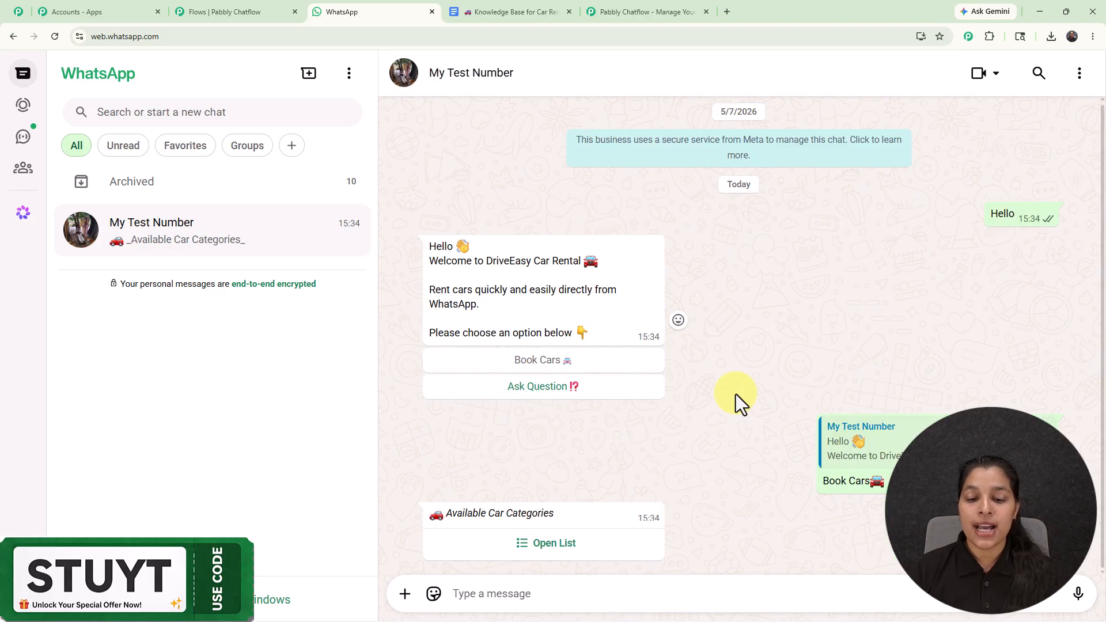
{"action": "left_click", "coordinate": [548, 553]}
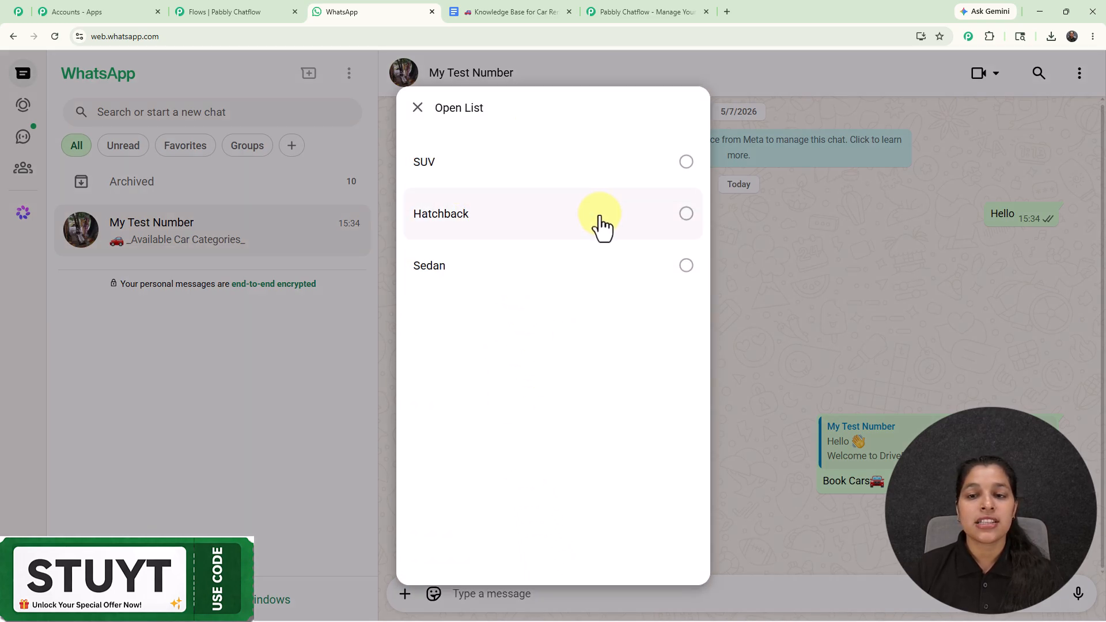
{"action": "left_click", "coordinate": [579, 162]}
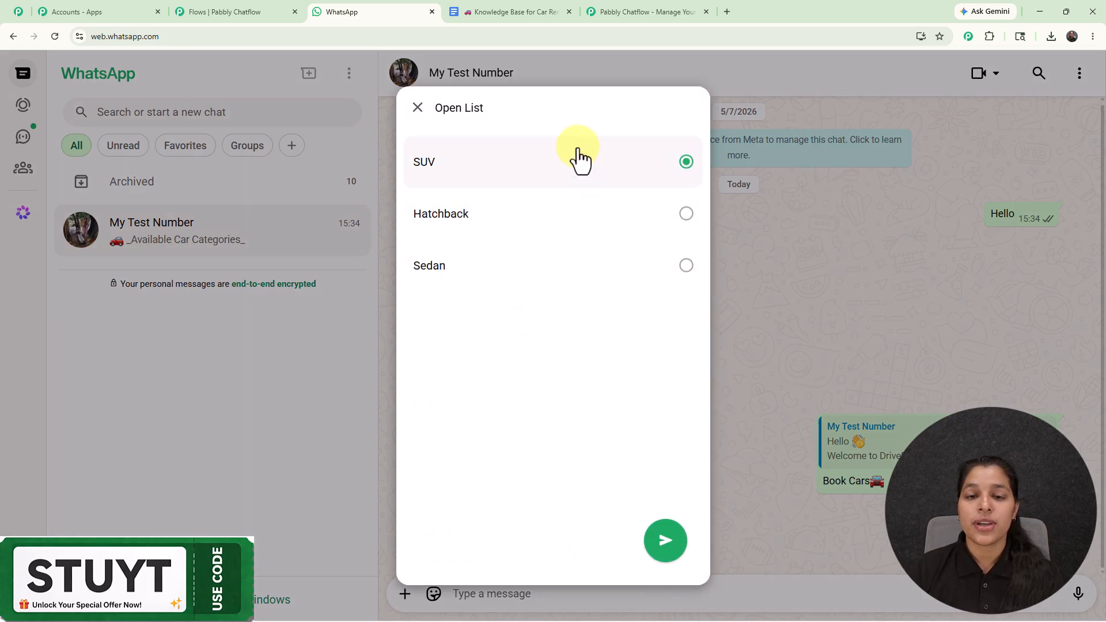
{"action": "left_click", "coordinate": [671, 542]}
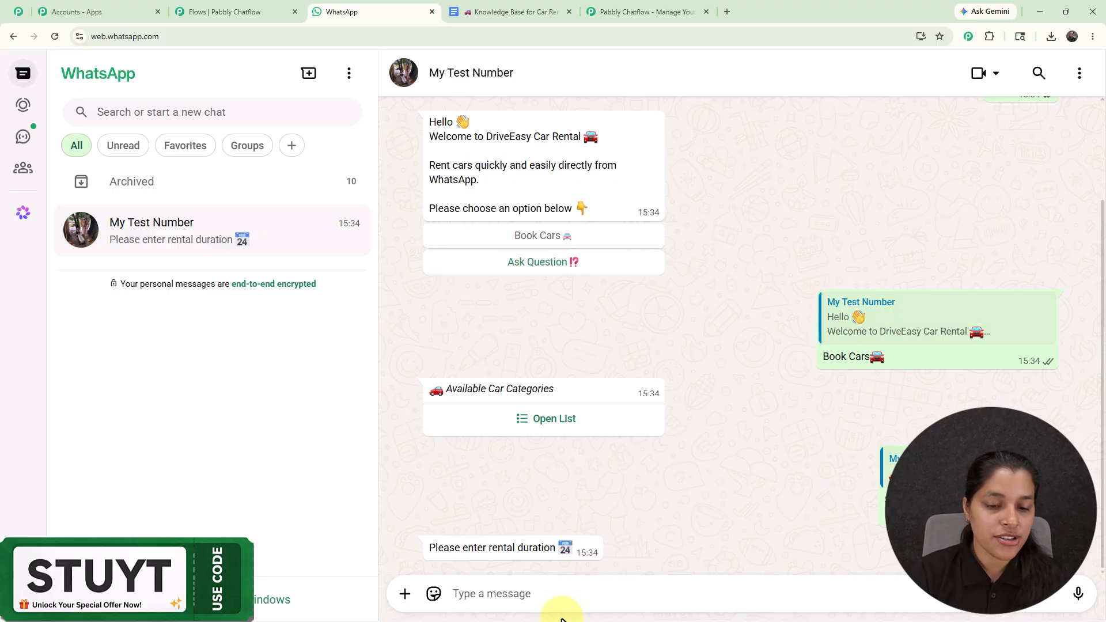
Answer the chatbot's booking questions with a rental duration of "3 days" and the pickup date "21-05-2026"
{"action": "type", "text": "3"}
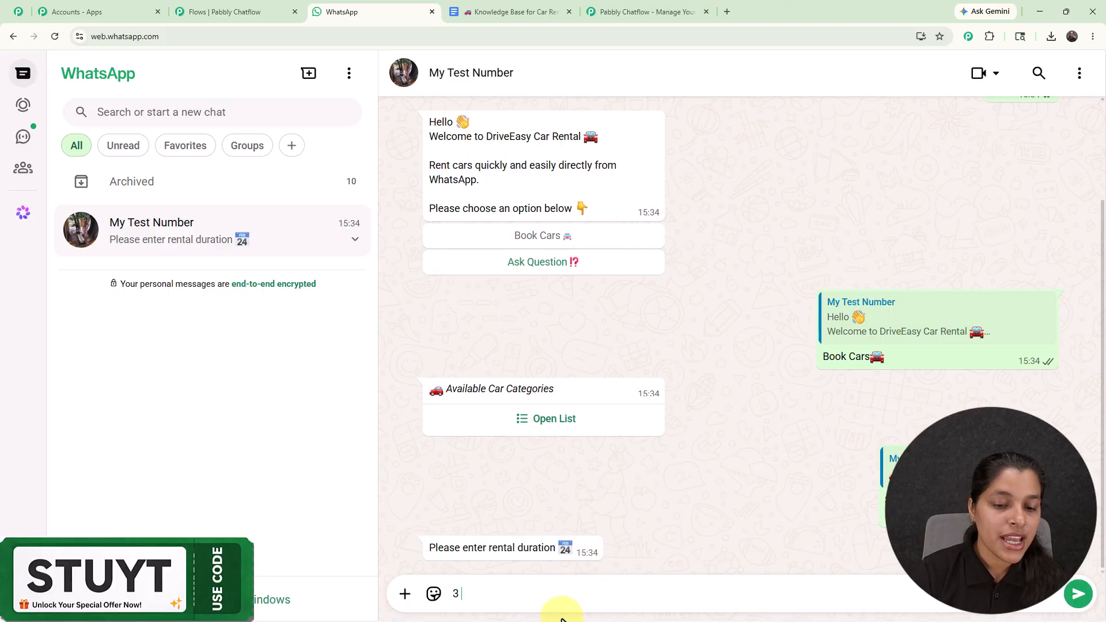
{"action": "type", "text": " days"}
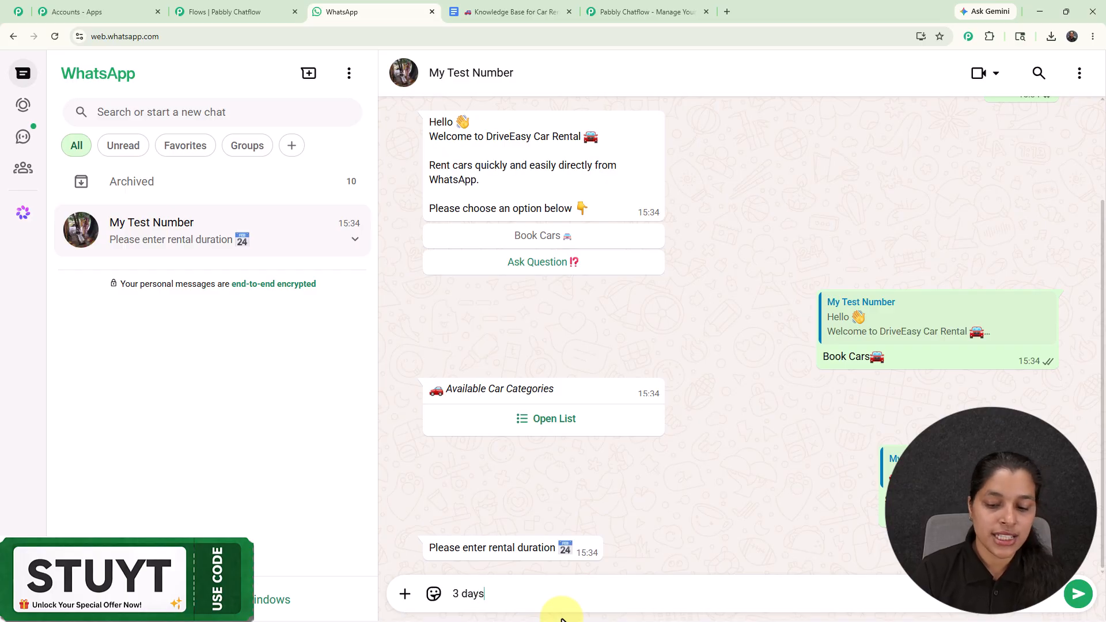
{"action": "key", "text": "Return"}
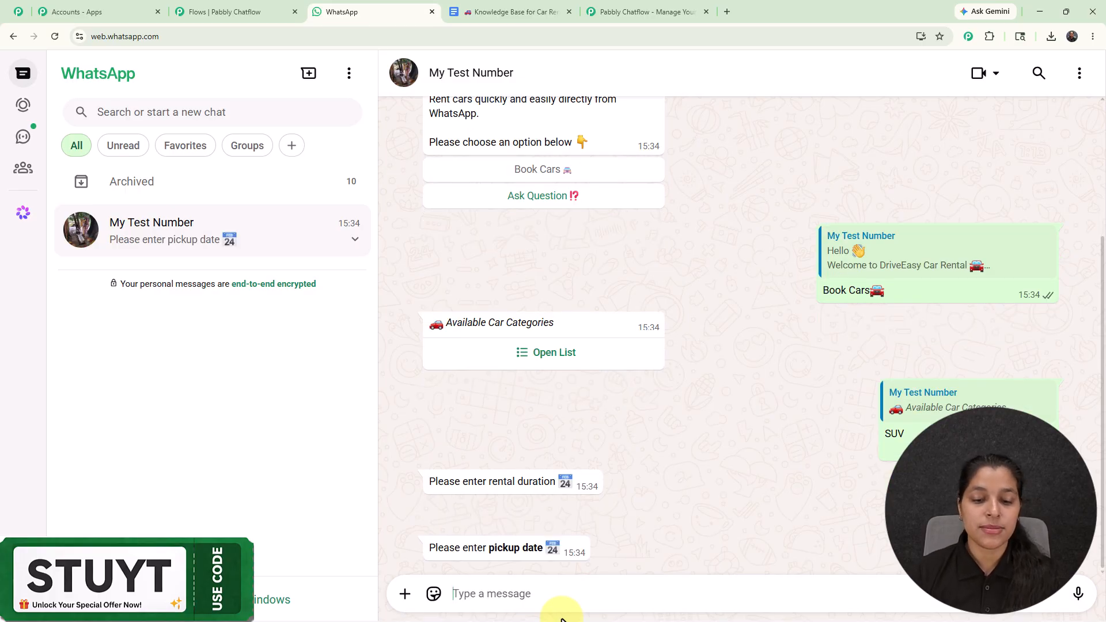
{"action": "type", "text": "21"}
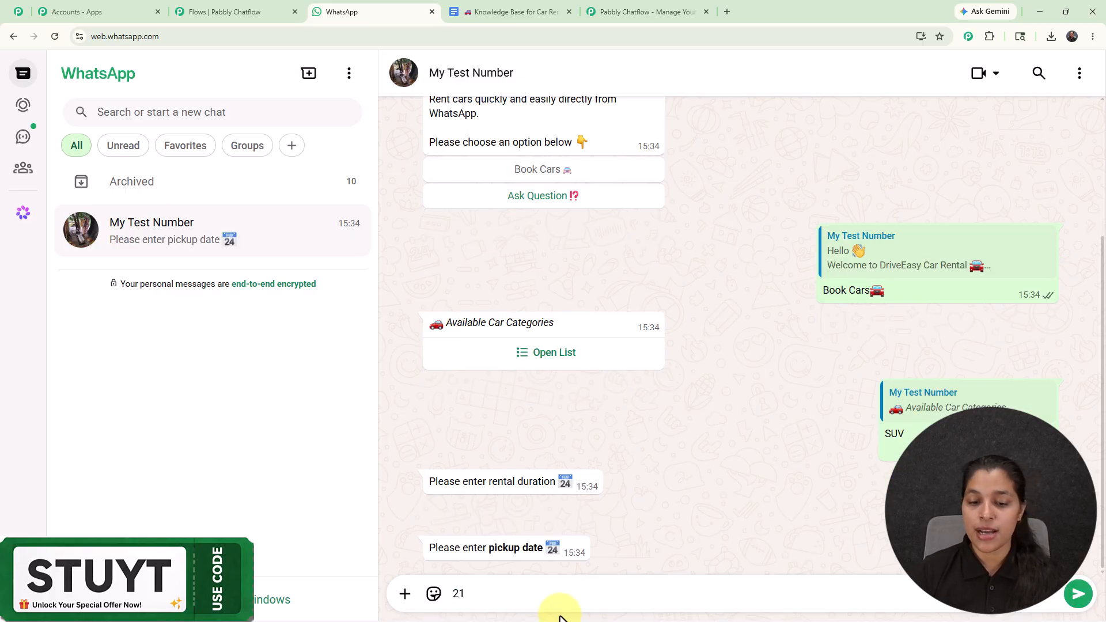
{"action": "type", "text": "-05-"}
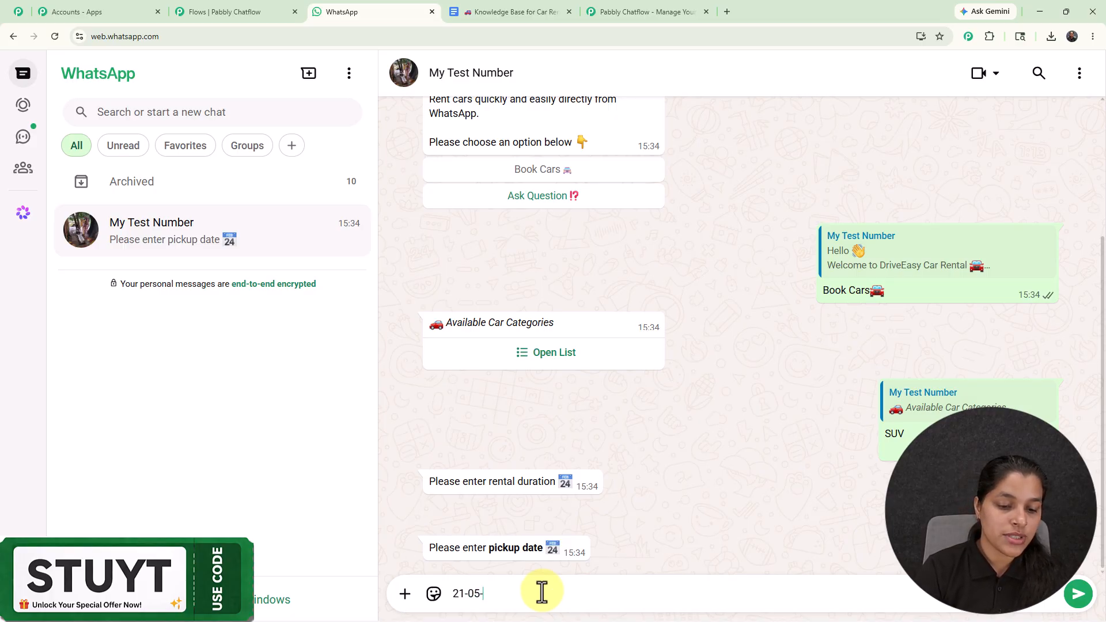
{"action": "type", "text": "2026"}
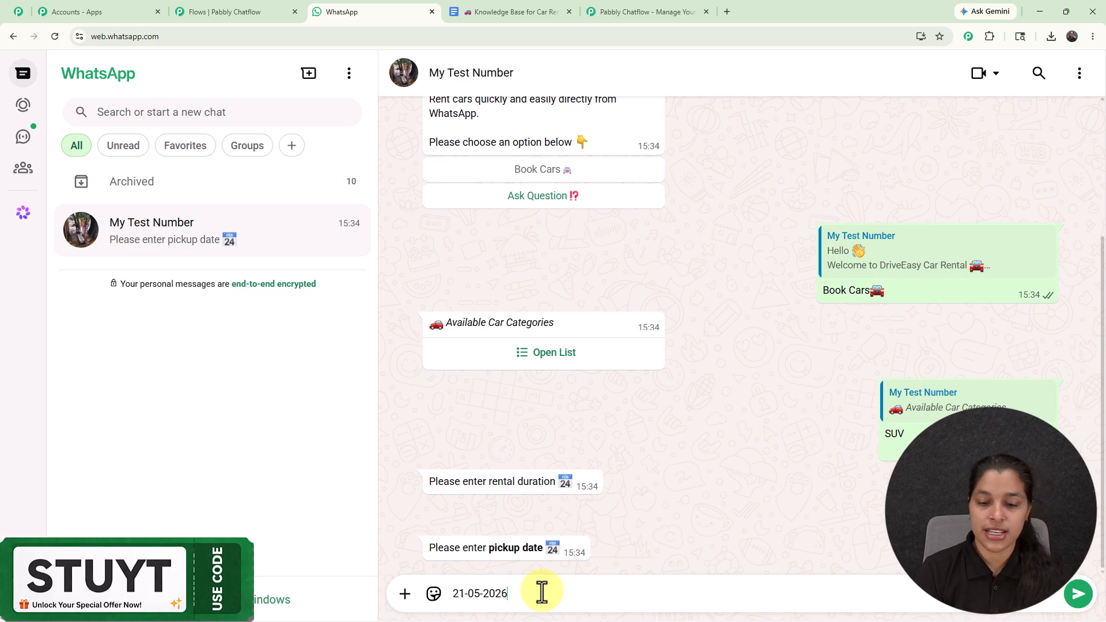
{"action": "key", "text": "Return"}
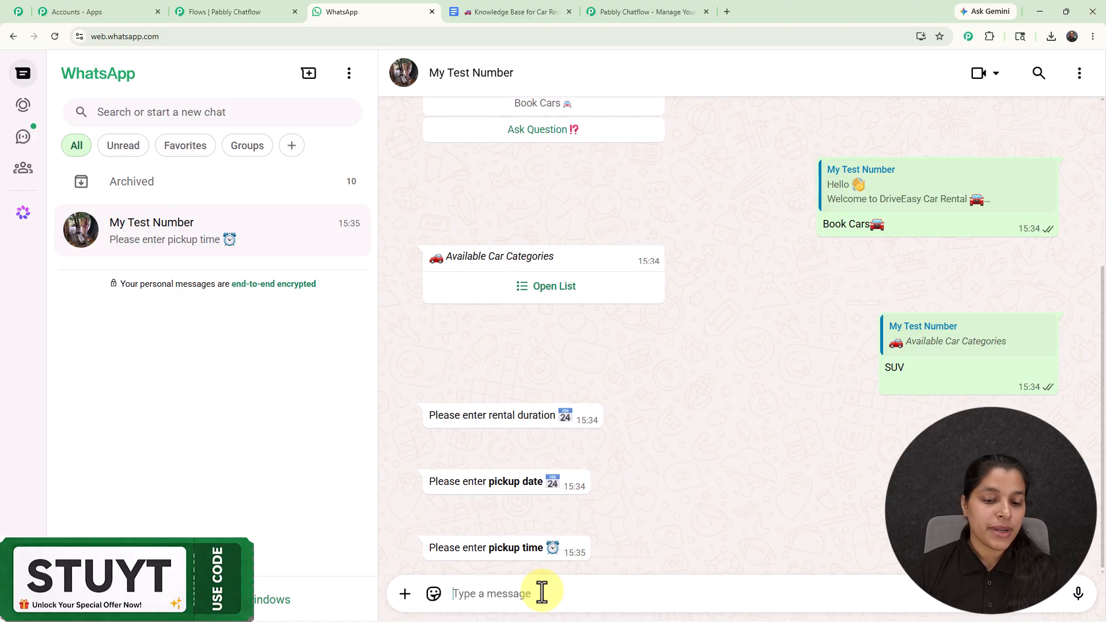
Send "11A.M." as the pickup time
{"action": "type", "text": "11A>a"}
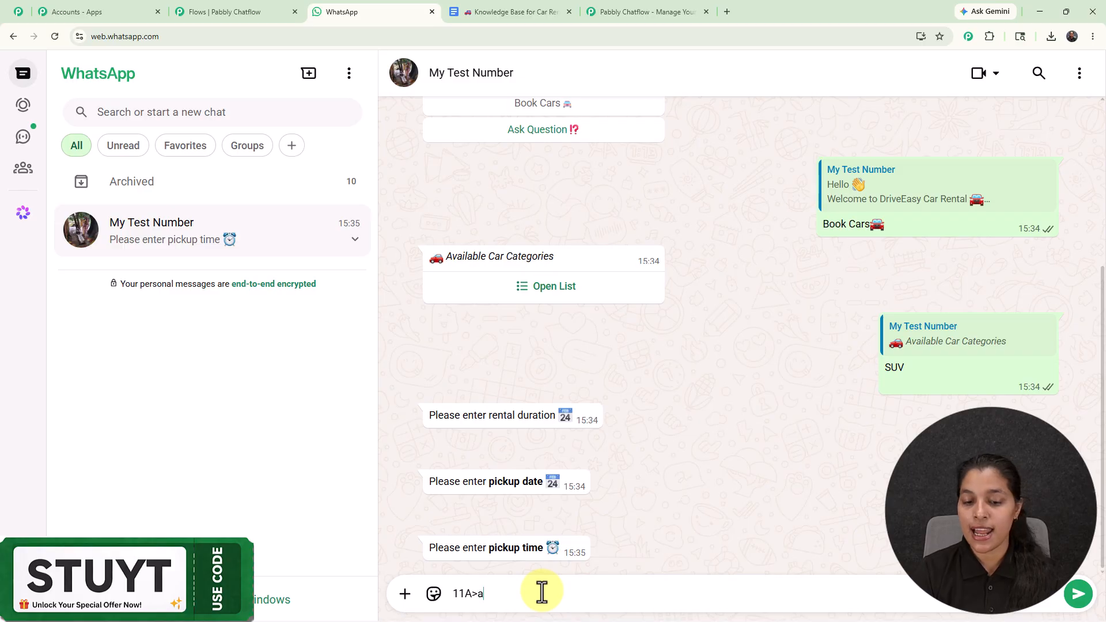
{"action": "key", "text": "BackSpace"}
{"action": "key", "text": "BackSpace"}
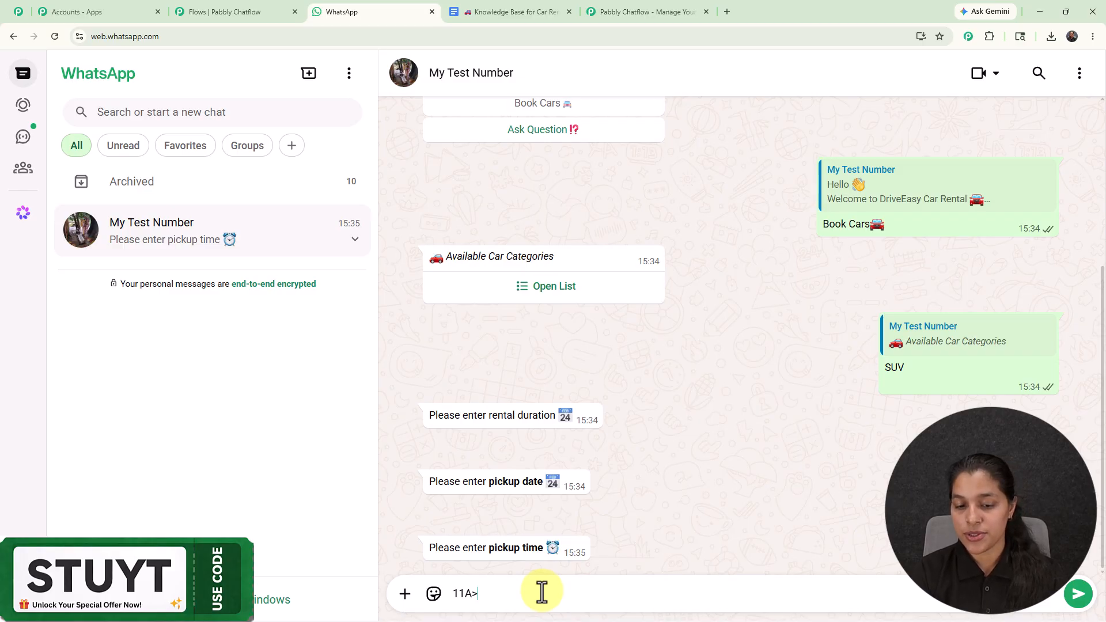
{"action": "type", "text": ".M."}
{"action": "key", "text": "Return"}
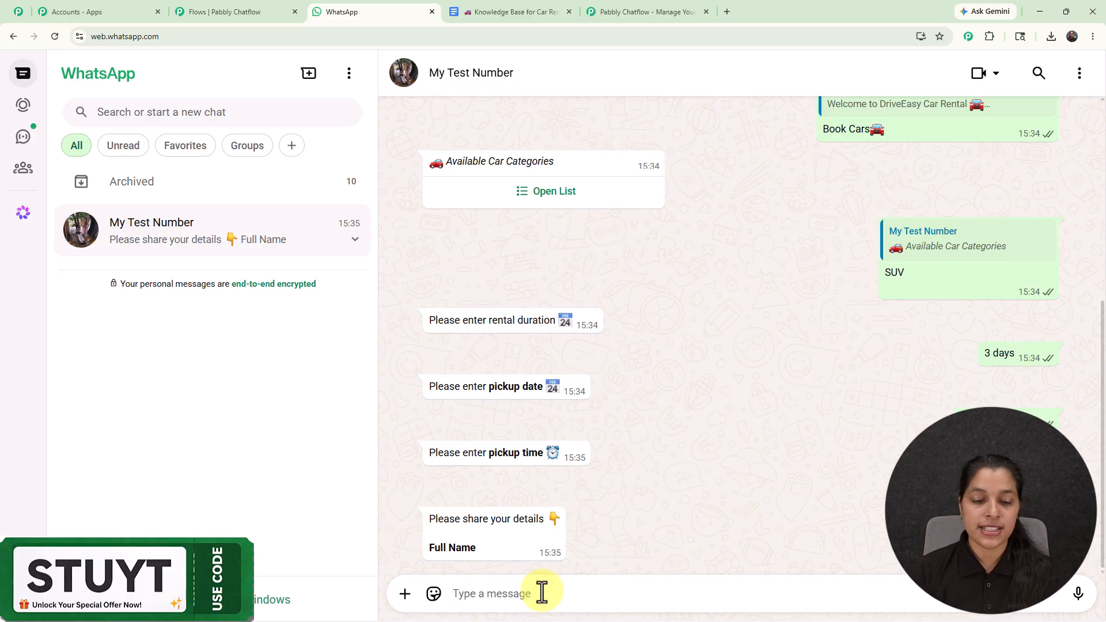
Send the customer's full name to submit the car booking request
{"action": "type", "text": "D"}
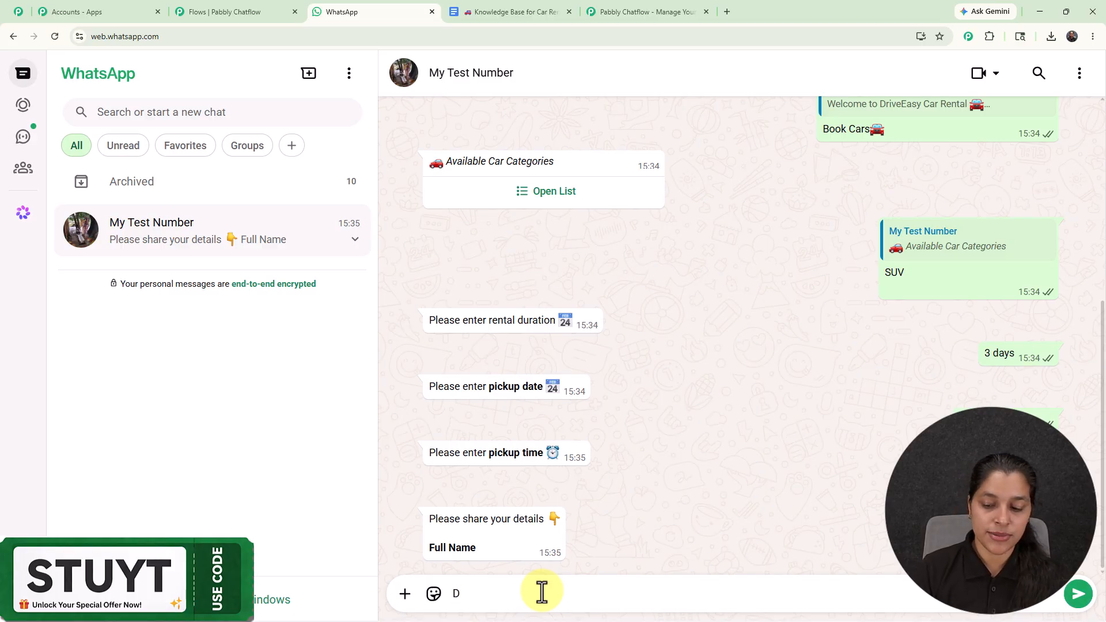
{"action": "type", "text": "emo"}
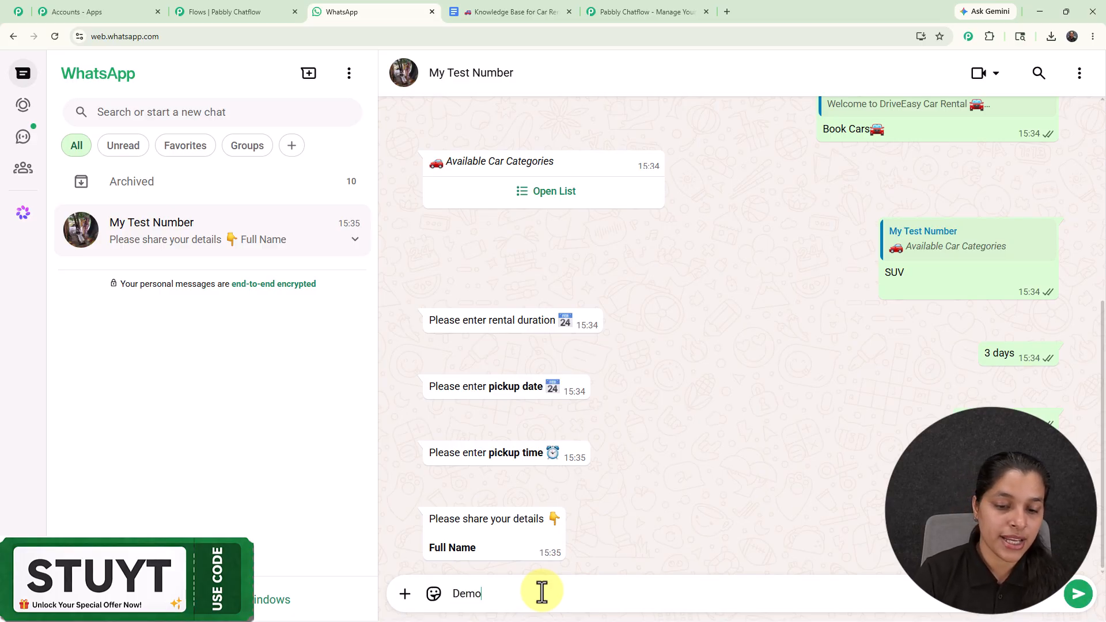
{"action": "type", "text": " User"}
{"action": "key", "text": "Return"}
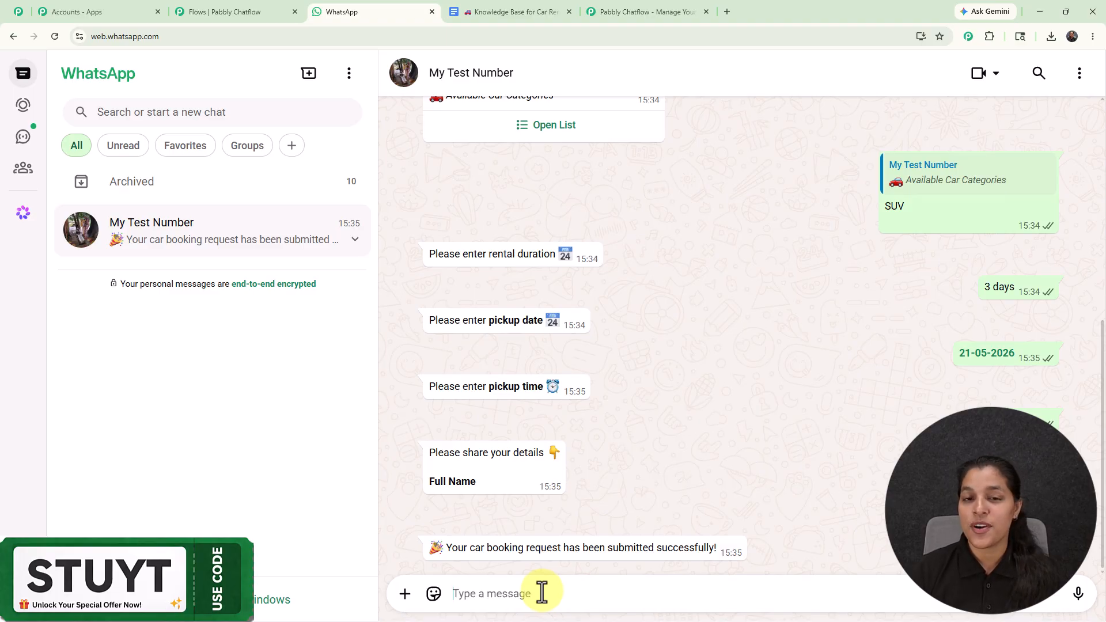
Choose Ask Question in the welcome message and send "Are luxury cars available for weddings or events?"
{"action": "scroll", "coordinate": [740, 388], "scroll_direction": "up", "scroll_amount": 5}
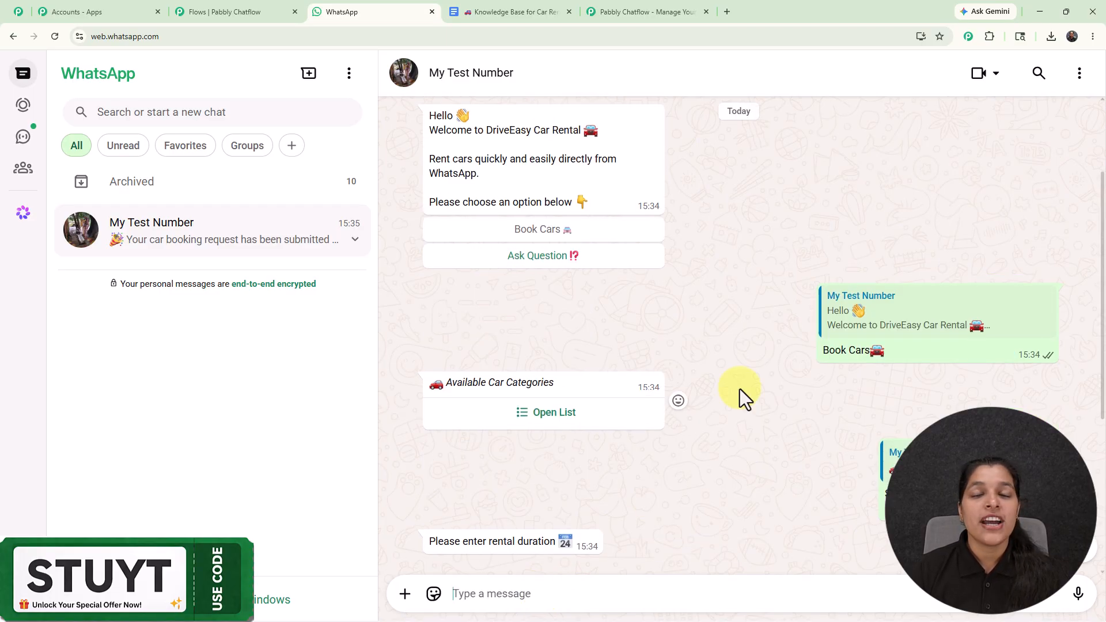
{"action": "scroll", "coordinate": [739, 389], "scroll_direction": "down", "scroll_amount": 5}
{"action": "scroll", "coordinate": [740, 389], "scroll_direction": "up", "scroll_amount": 4}
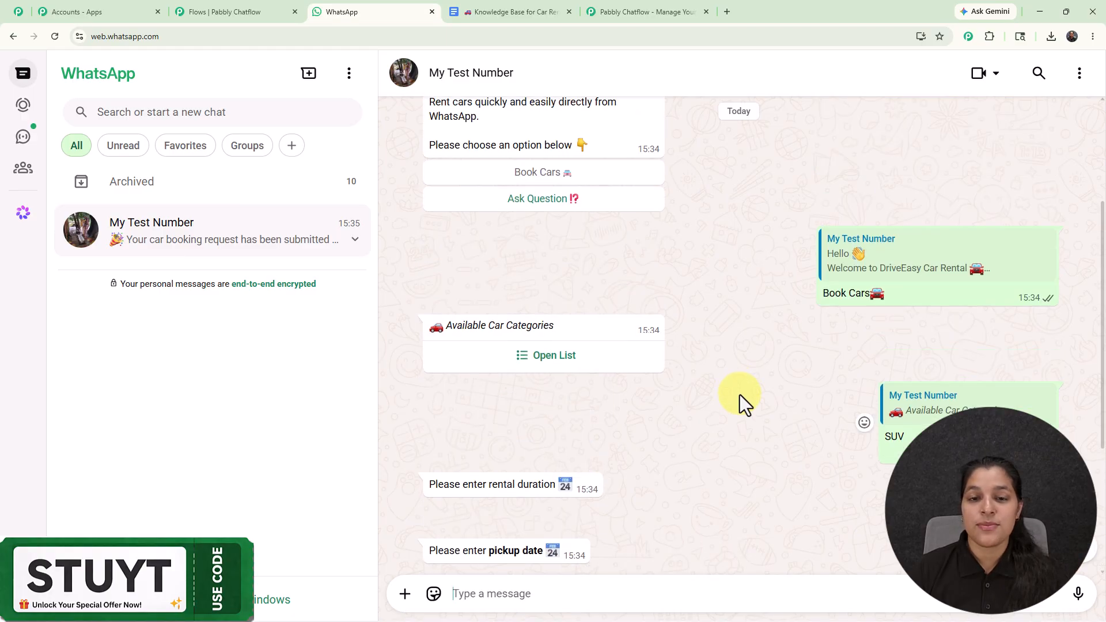
{"action": "left_click", "coordinate": [572, 214]}
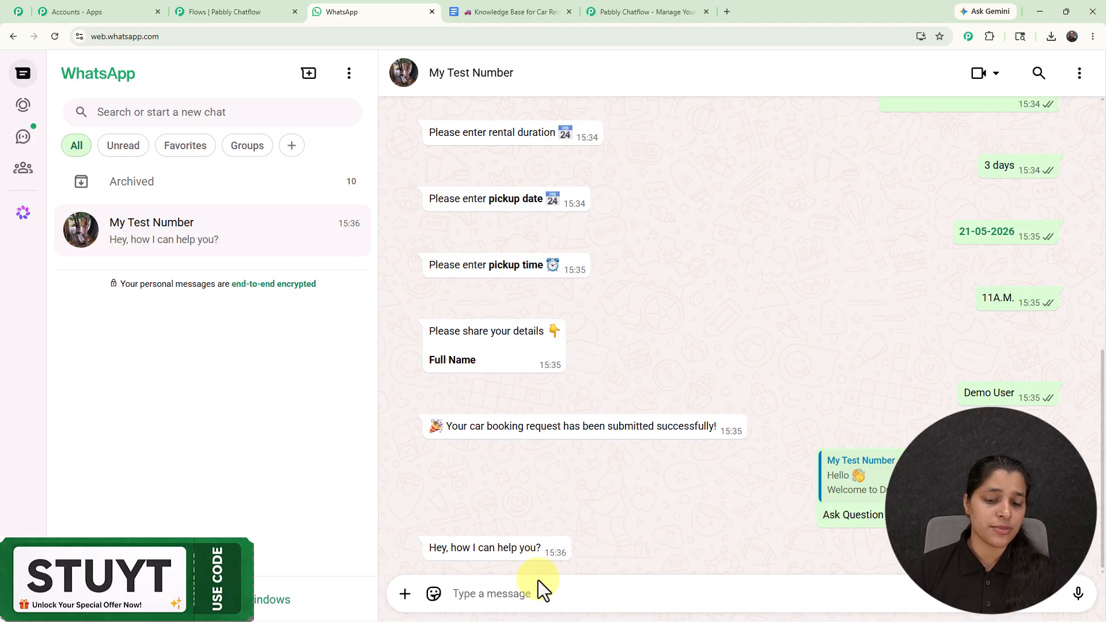
{"action": "type", "text": "Are luxury cars available for weddings or events?"}
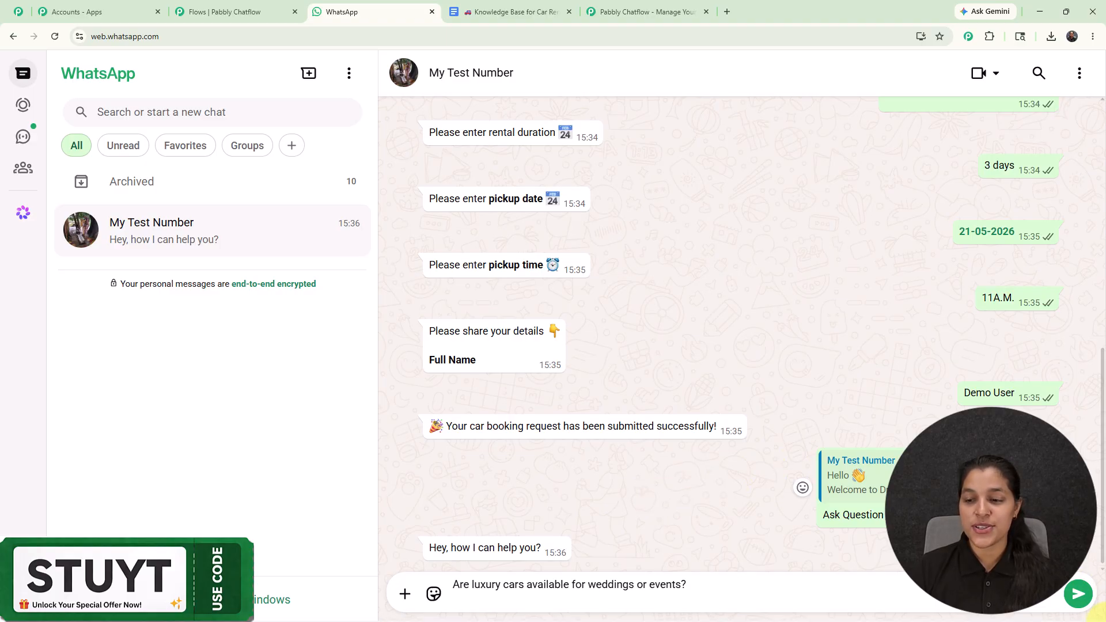
{"action": "left_click", "coordinate": [1079, 596]}
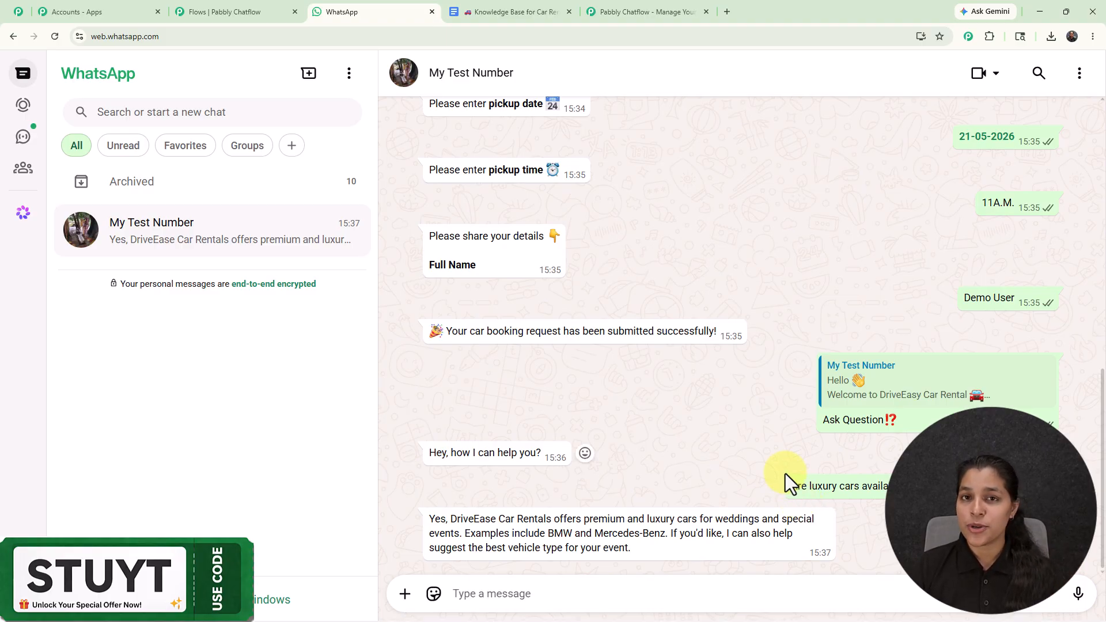
Ask the chatbot "What documents are required to rent a car?"
{"action": "left_click", "coordinate": [650, 605]}
{"action": "type", "text": "What documents are required to rent a car?"}
{"action": "key", "text": "Return"}
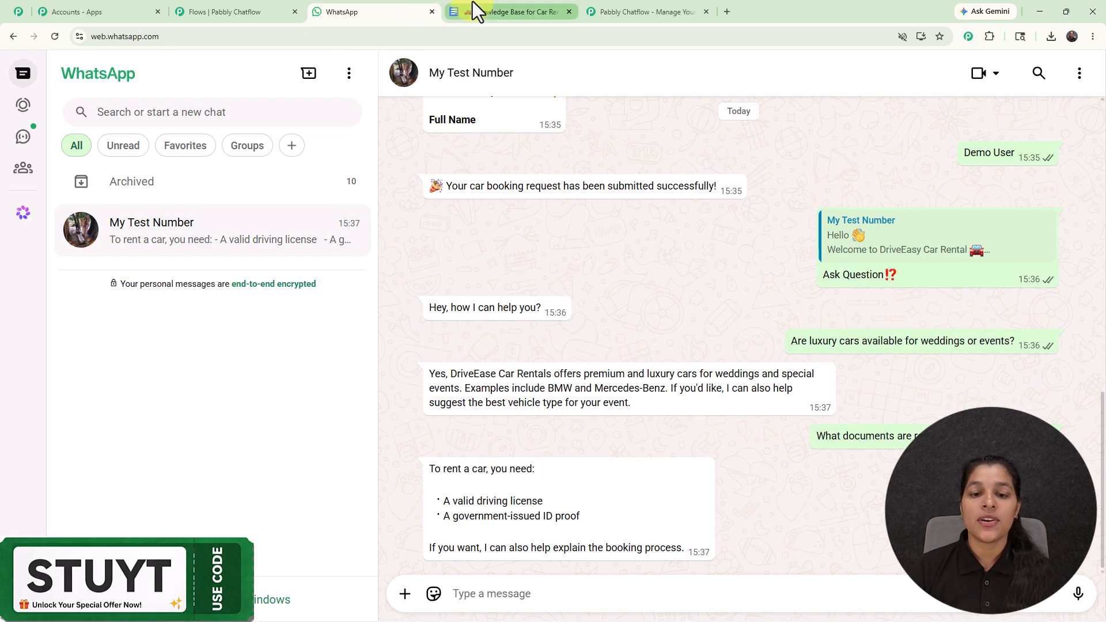
Switch to the Knowledge Base for Car Rental Business document in Google Docs and examine its opening sections
{"action": "left_click", "coordinate": [474, 5]}
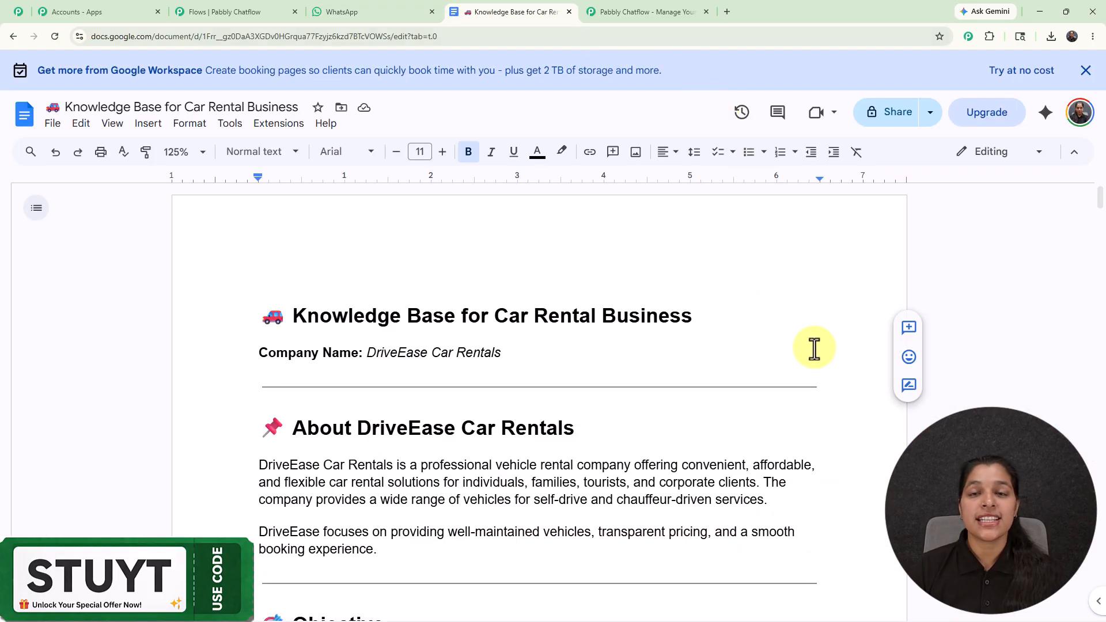
{"action": "scroll", "coordinate": [690, 413], "scroll_direction": "down", "scroll_amount": 1}
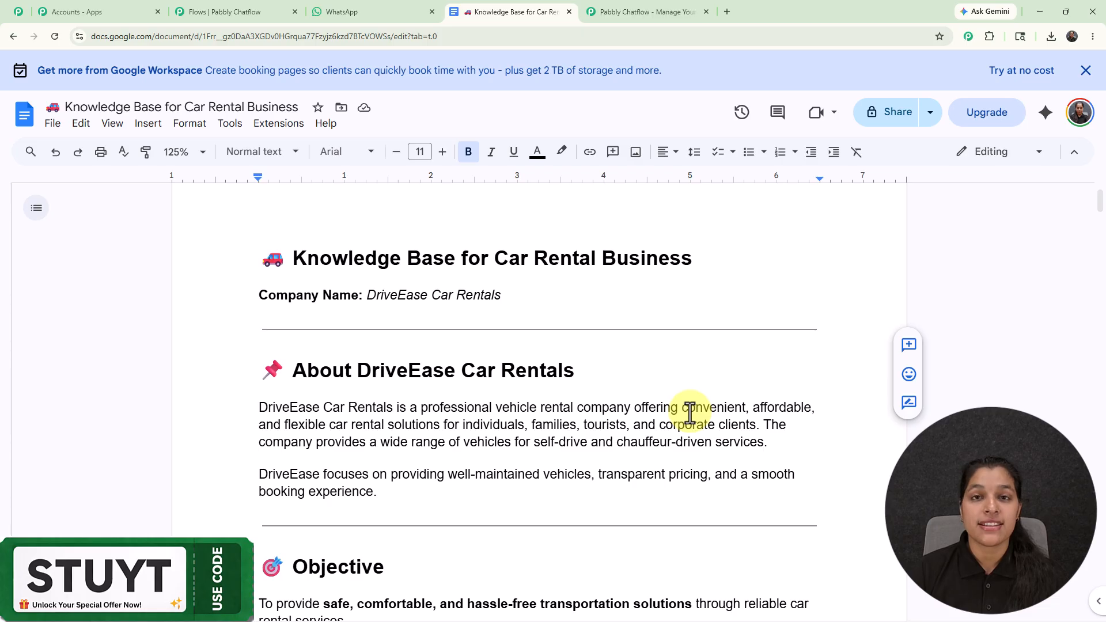
{"action": "scroll", "coordinate": [690, 413], "scroll_direction": "down", "scroll_amount": 3}
{"action": "scroll", "coordinate": [690, 413], "scroll_direction": "up", "scroll_amount": 3}
{"action": "scroll", "coordinate": [690, 413], "scroll_direction": "down", "scroll_amount": 1}
{"action": "scroll", "coordinate": [689, 413], "scroll_direction": "down", "scroll_amount": 4}
{"action": "scroll", "coordinate": [690, 413], "scroll_direction": "down", "scroll_amount": 1}
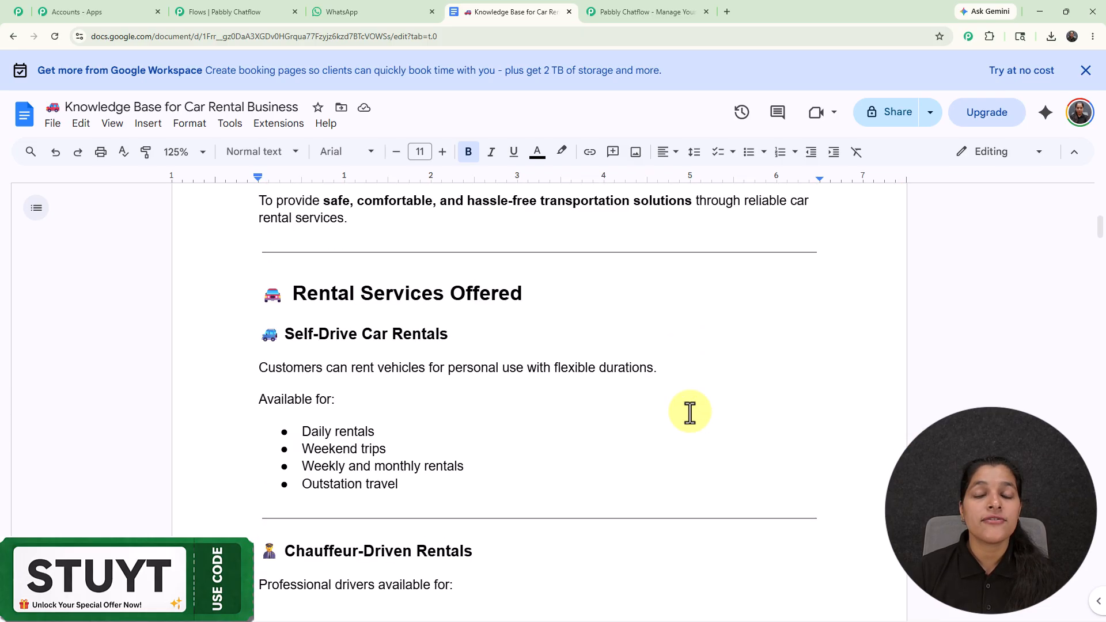
{"action": "scroll", "coordinate": [690, 413], "scroll_direction": "up", "scroll_amount": 7}
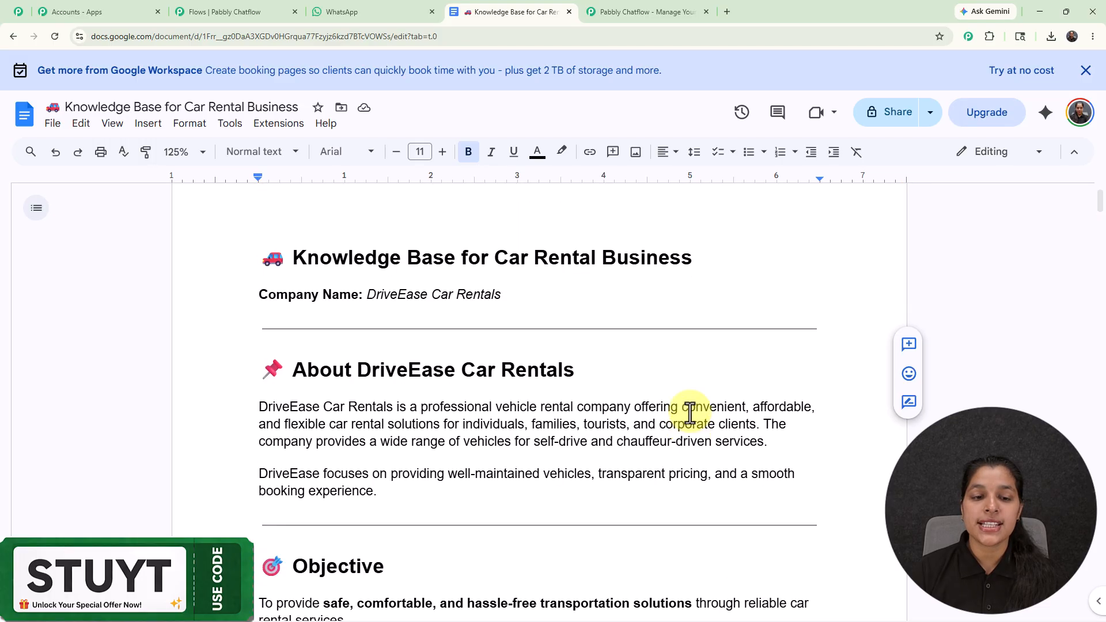
Examine the About DriveEase Car Rentals section and the rental services described in the knowledge base document
{"action": "left_click_drag", "start_coordinate": [257, 370], "coordinate": [427, 496]}
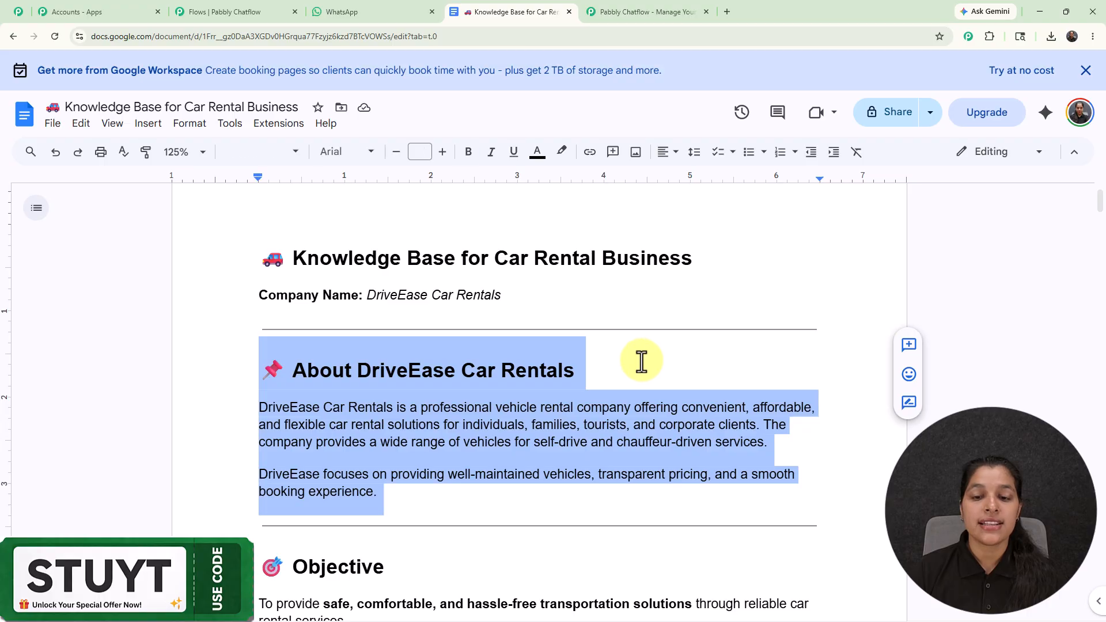
{"action": "left_click", "coordinate": [640, 361]}
{"action": "scroll", "coordinate": [641, 360], "scroll_direction": "down", "scroll_amount": 6}
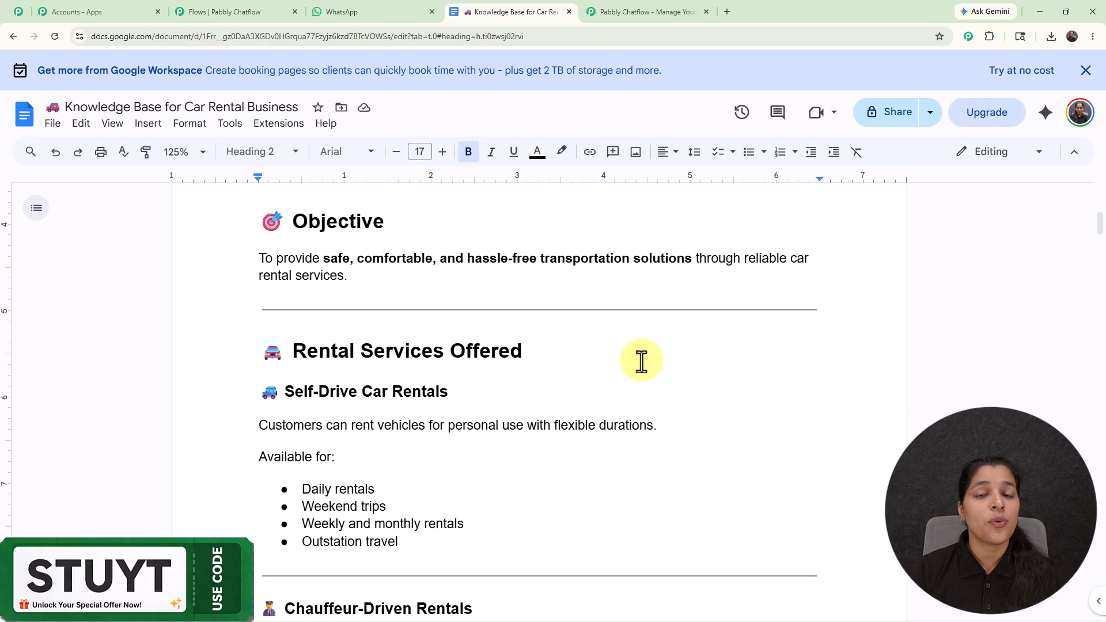
{"action": "scroll", "coordinate": [641, 361], "scroll_direction": "down", "scroll_amount": 15}
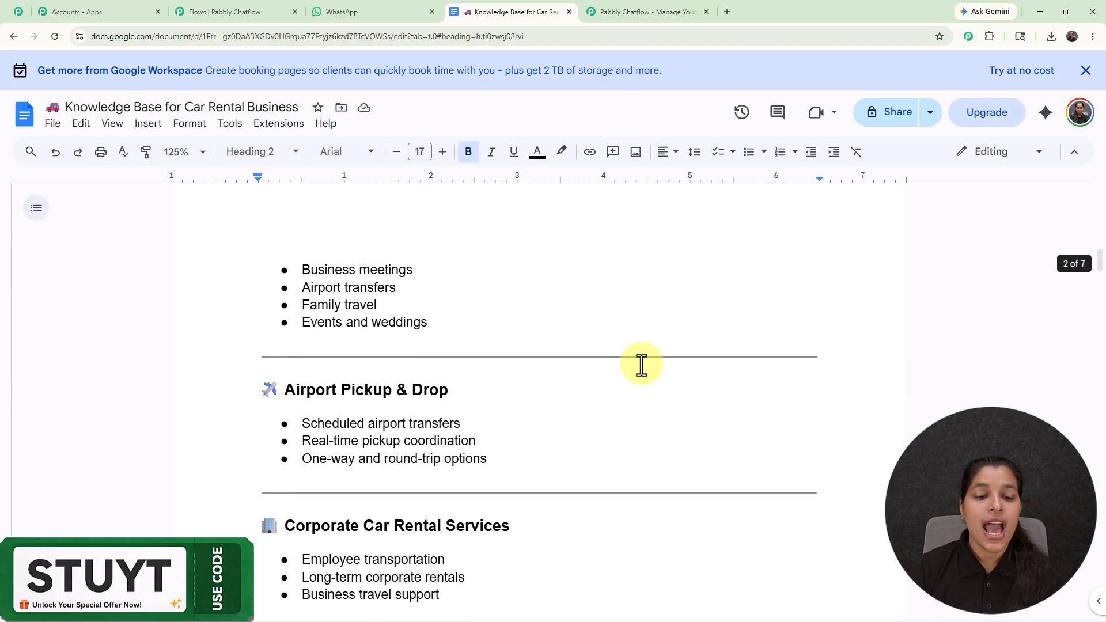
{"action": "scroll", "coordinate": [641, 363], "scroll_direction": "up", "scroll_amount": 16}
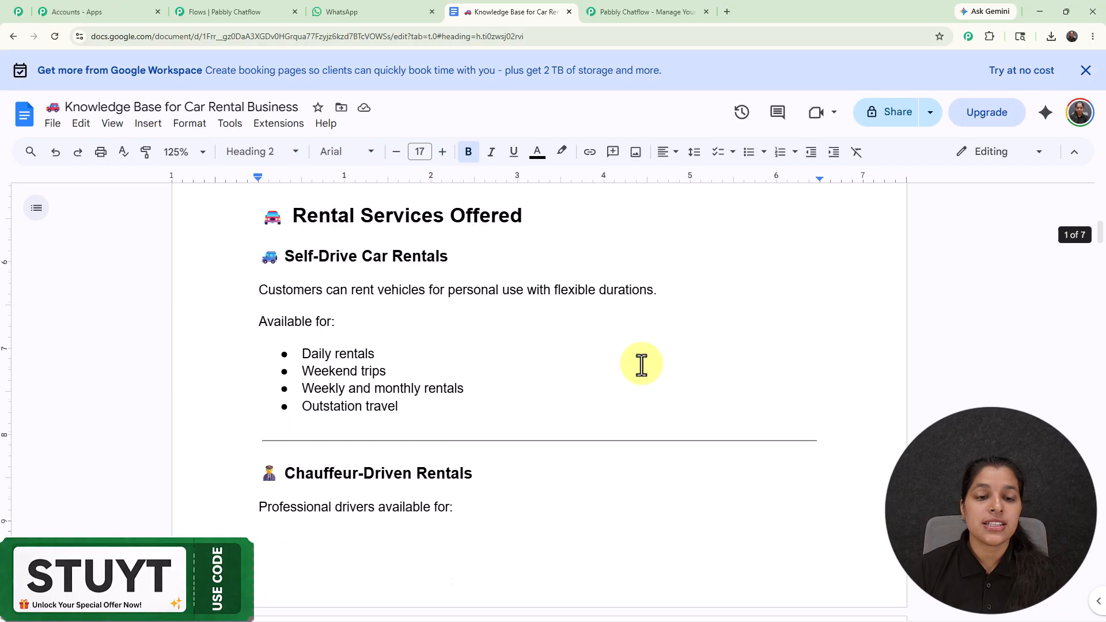
{"action": "scroll", "coordinate": [639, 363], "scroll_direction": "down", "scroll_amount": 3}
{"action": "scroll", "coordinate": [639, 363], "scroll_direction": "down", "scroll_amount": 5}
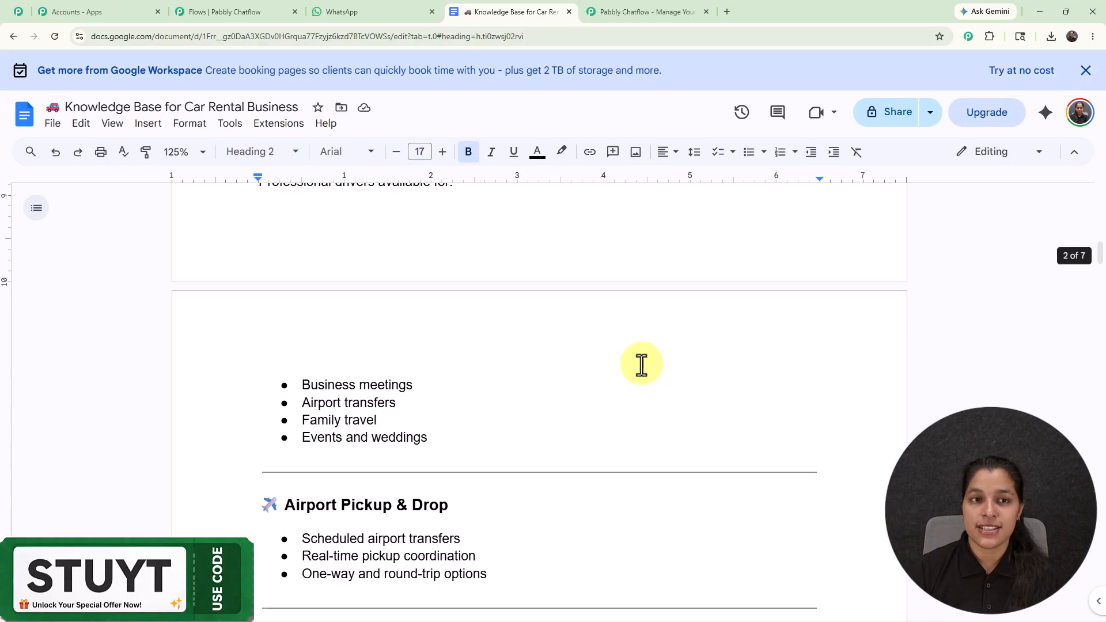
Revisit the WhatsApp chat and the flow builder, and open pabbly.com/chatflow in a new browser tab
{"action": "left_click", "coordinate": [365, 8]}
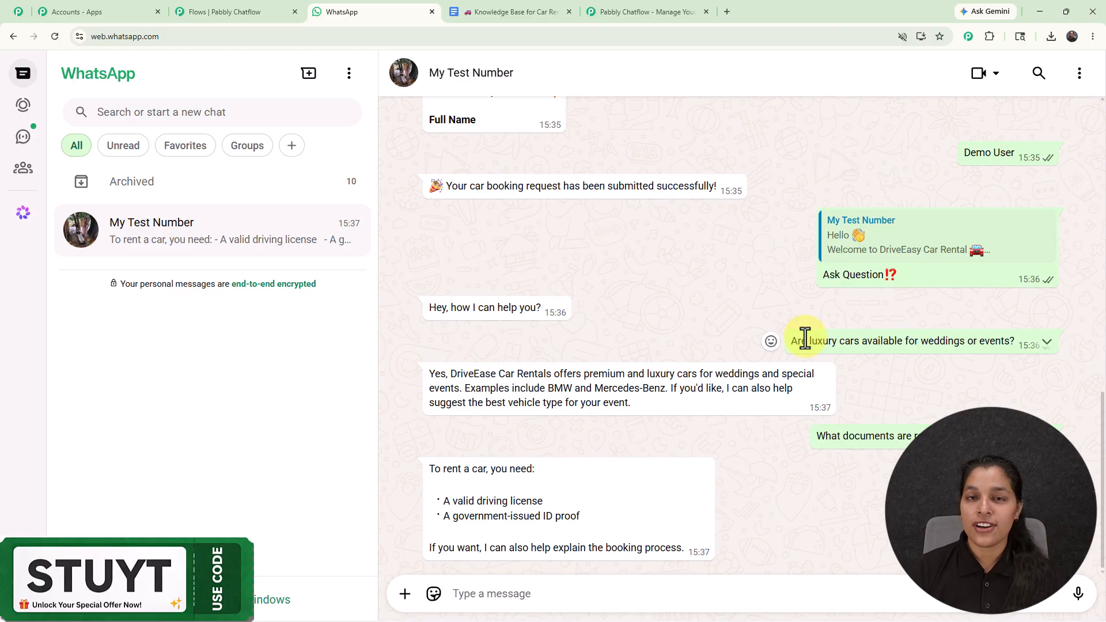
{"action": "left_click", "coordinate": [272, 1]}
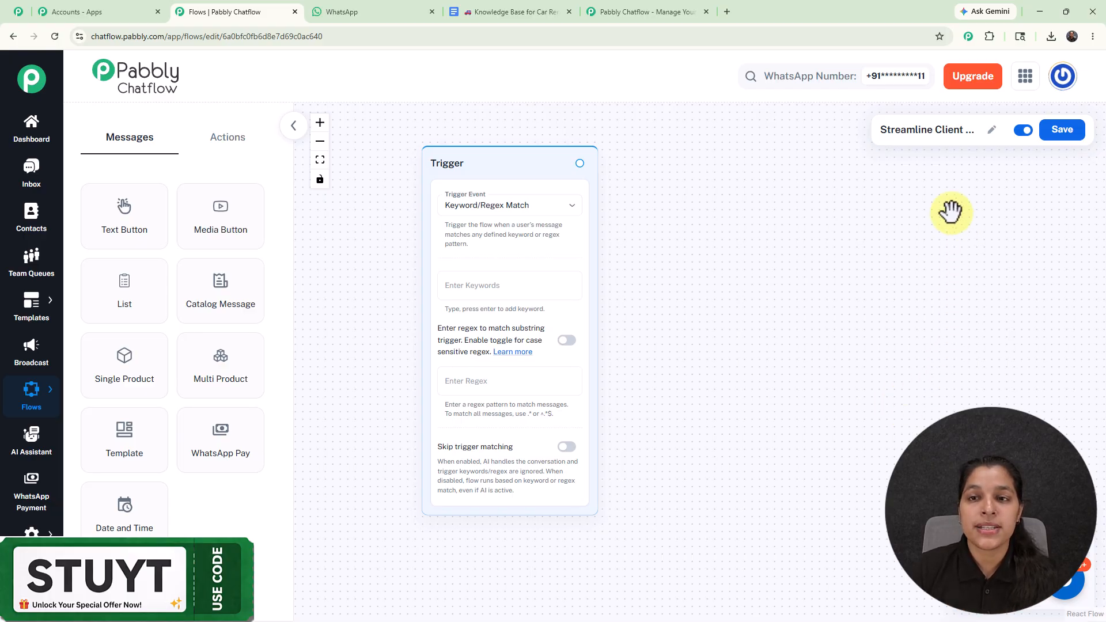
{"action": "left_click", "coordinate": [727, 12]}
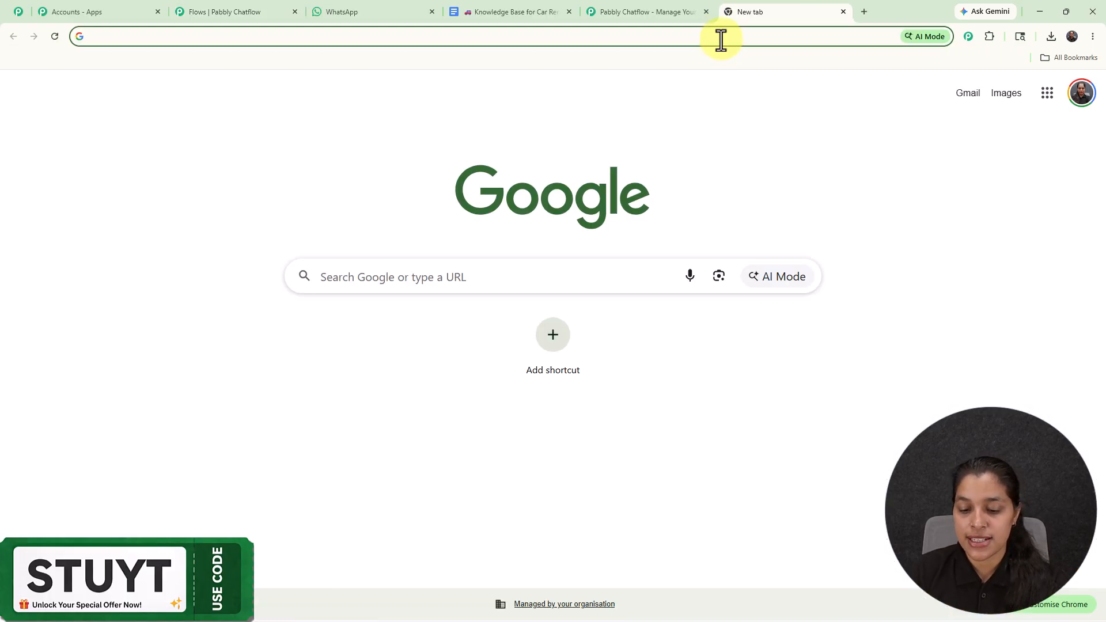
{"action": "type", "text": "pabbly.com/chatflow"}
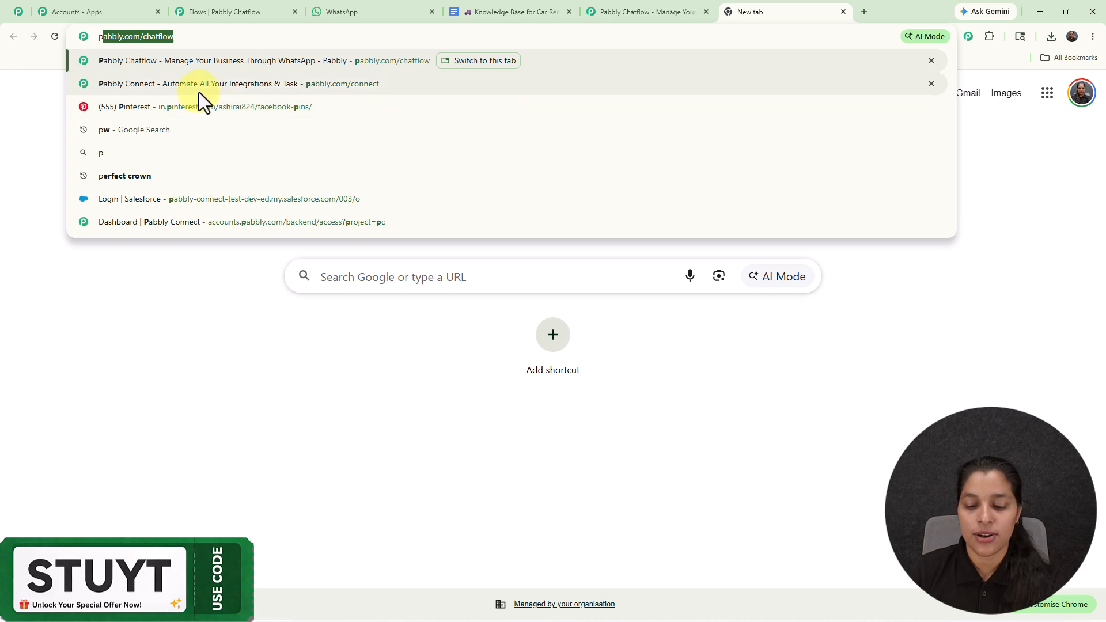
{"action": "key", "text": "Return"}
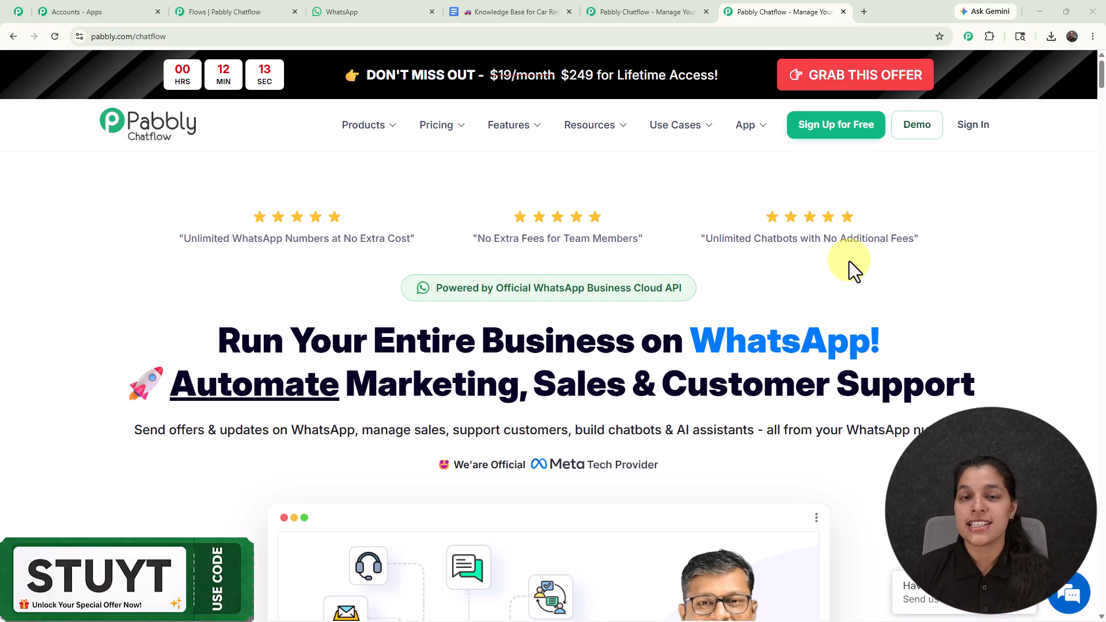
{"action": "mouse_move", "coordinate": [519, 125]}
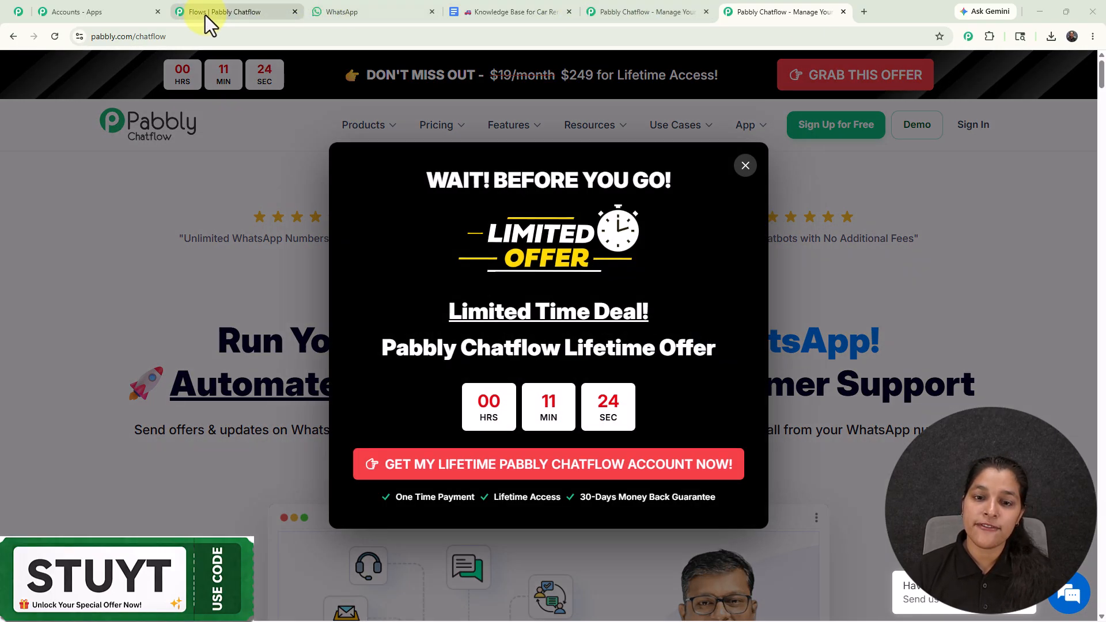
Return to the Pabbly Chatflow flow builder and examine its message nodes, action nodes and available trigger events
{"action": "left_click", "coordinate": [205, 15]}
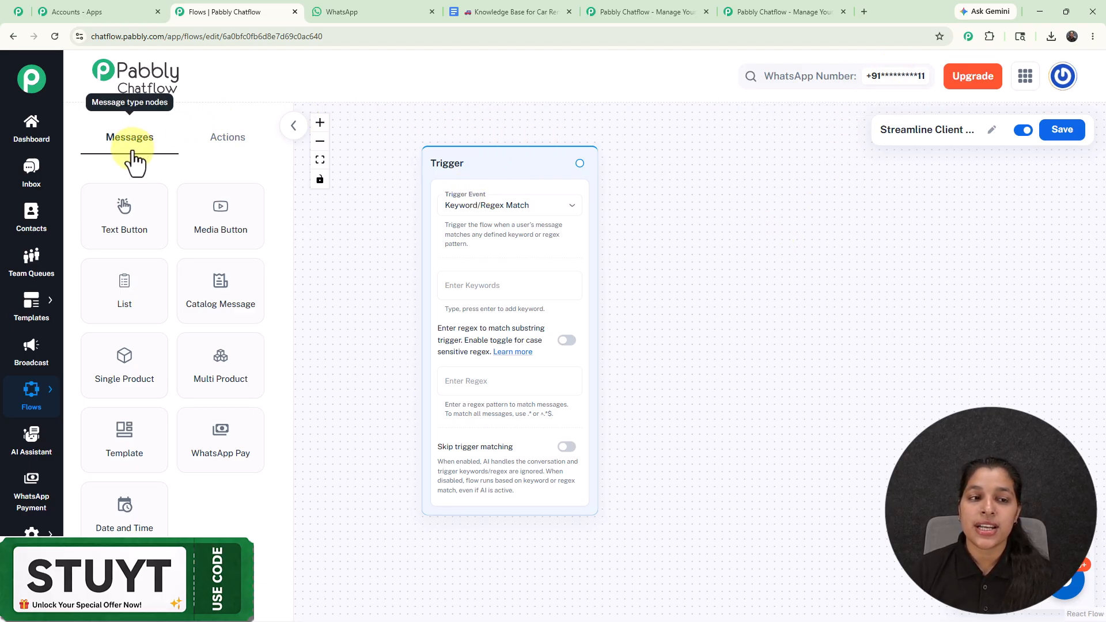
{"action": "left_click", "coordinate": [224, 147]}
{"action": "left_click", "coordinate": [129, 149]}
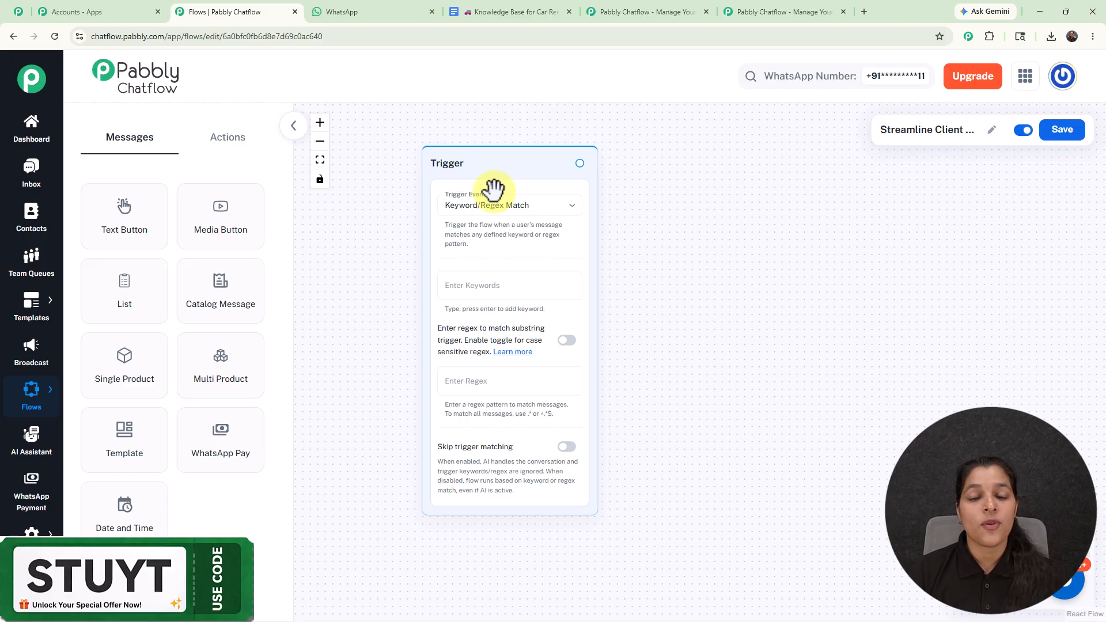
{"action": "left_click", "coordinate": [486, 214]}
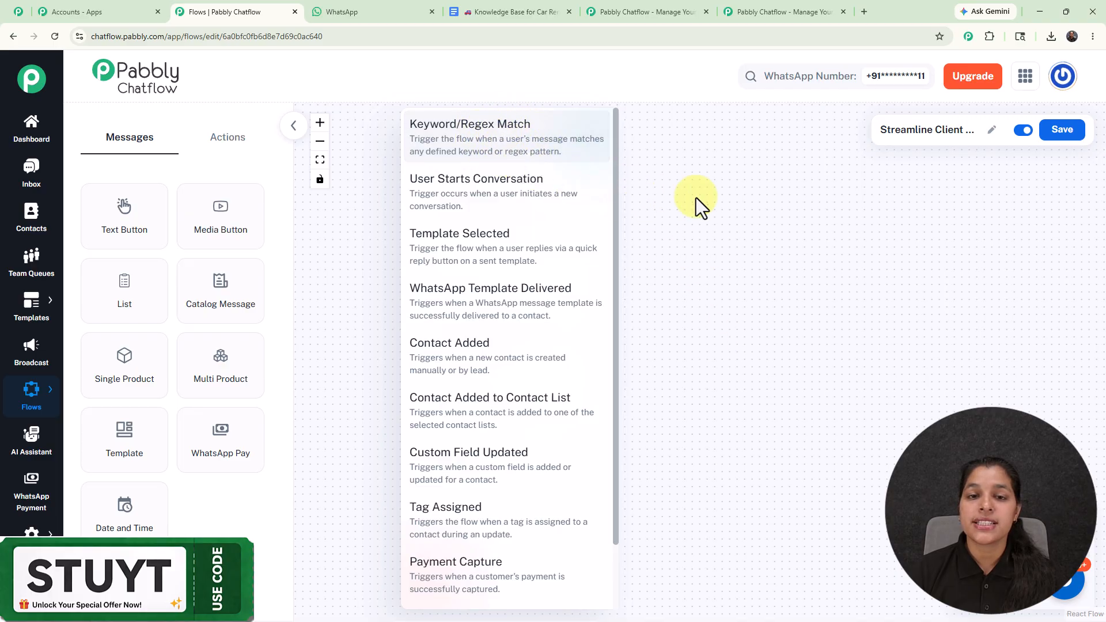
{"action": "left_click", "coordinate": [721, 211]}
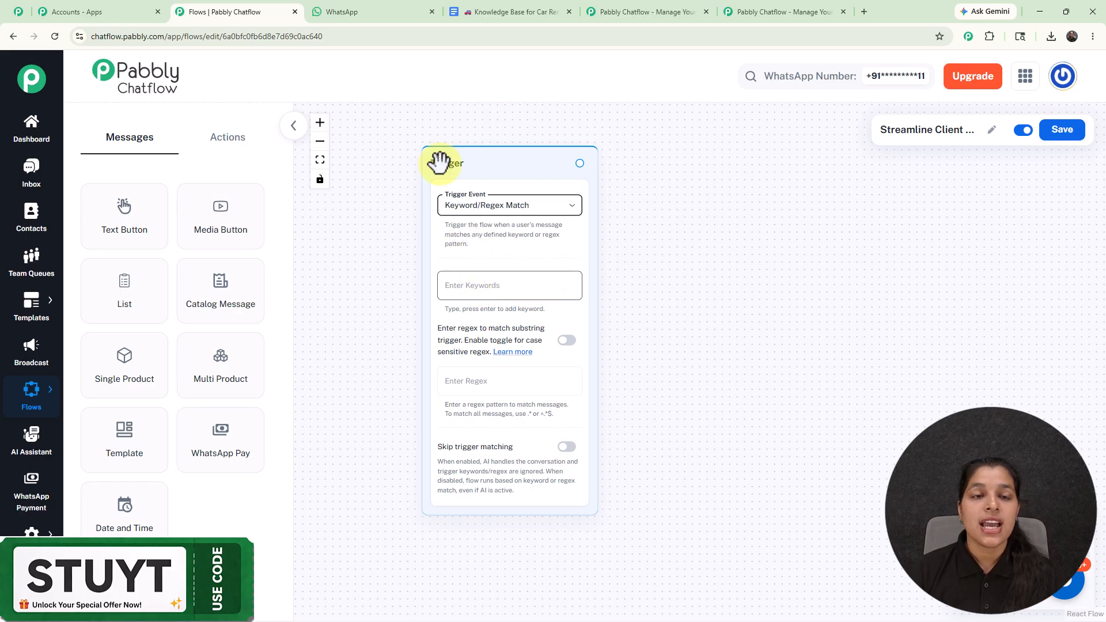
Check the opening message in the WhatsApp chat and add "Hello" as a keyword in the flow's trigger
{"action": "left_click", "coordinate": [375, 8]}
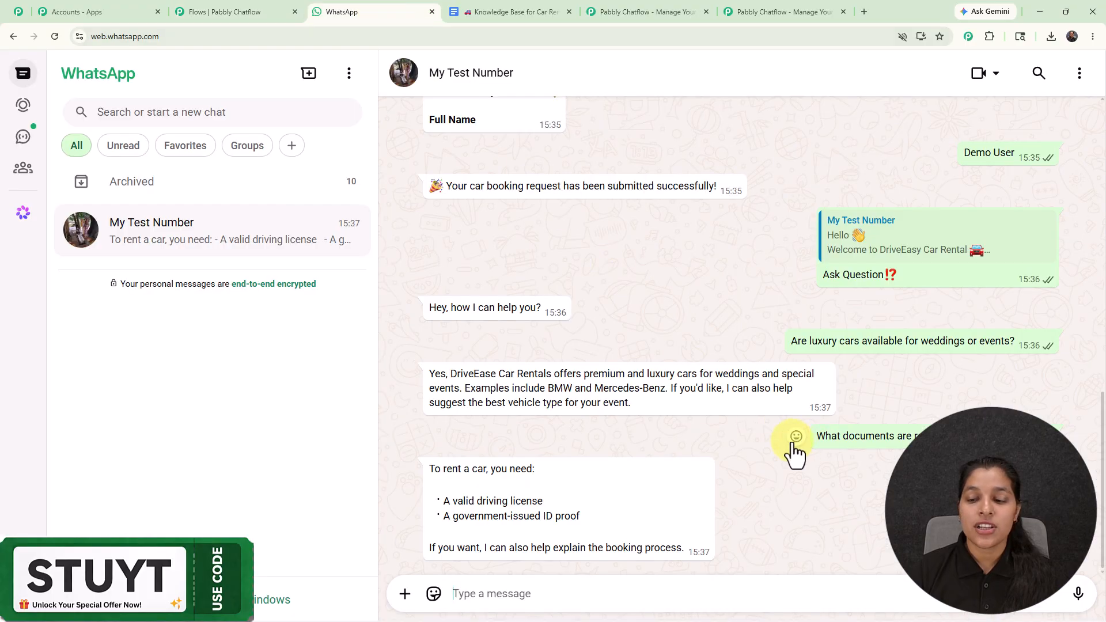
{"action": "scroll", "coordinate": [793, 442], "scroll_direction": "up", "scroll_amount": 15}
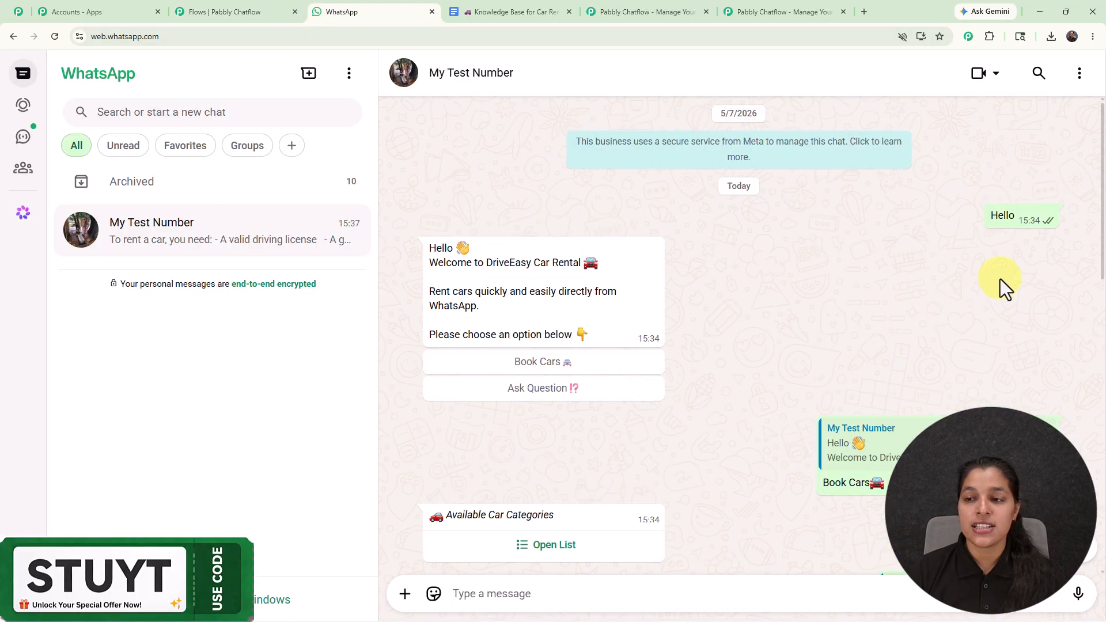
{"action": "left_click_drag", "start_coordinate": [991, 219], "coordinate": [1015, 215]}
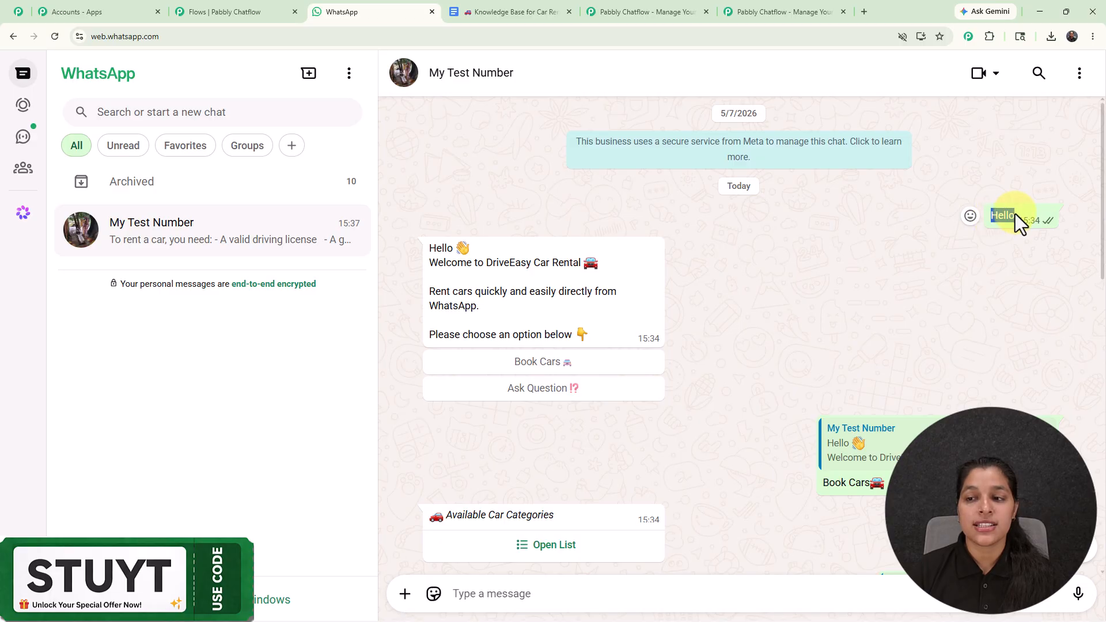
{"action": "left_click", "coordinate": [206, 15]}
{"action": "left_click", "coordinate": [465, 283]}
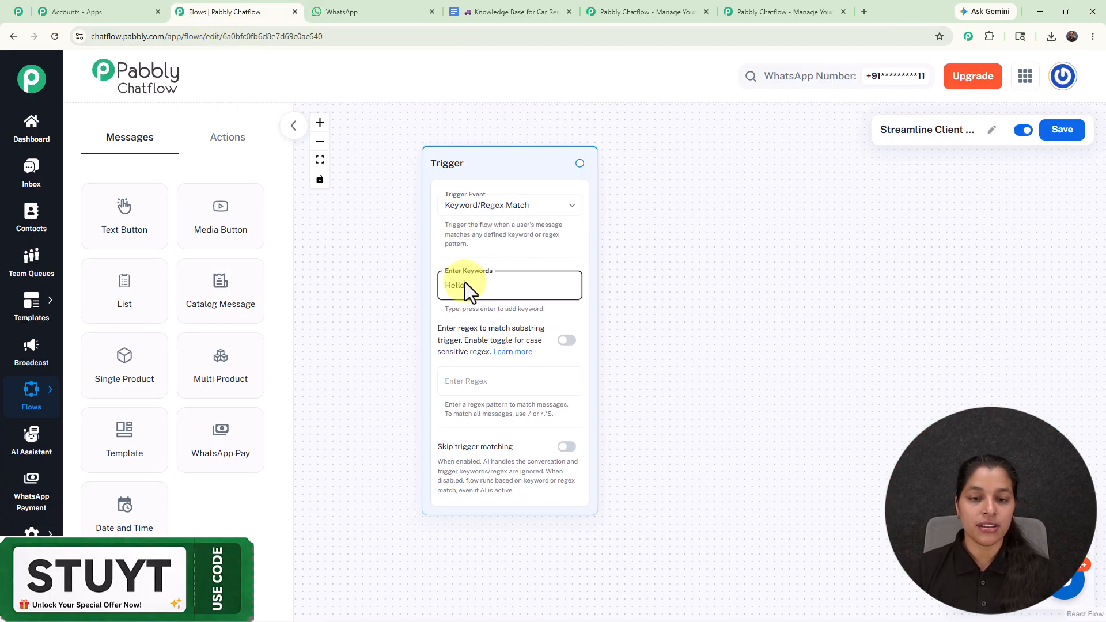
{"action": "key", "text": "Return"}
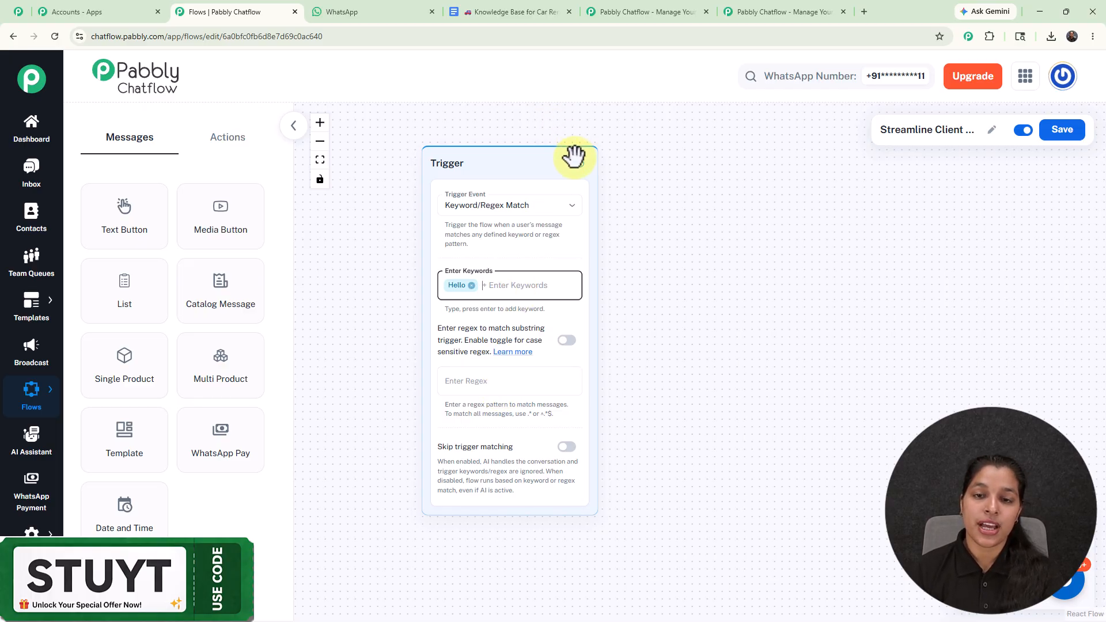
Connect a new Text Button message node to the trigger
{"action": "left_click_drag", "start_coordinate": [578, 163], "coordinate": [682, 246]}
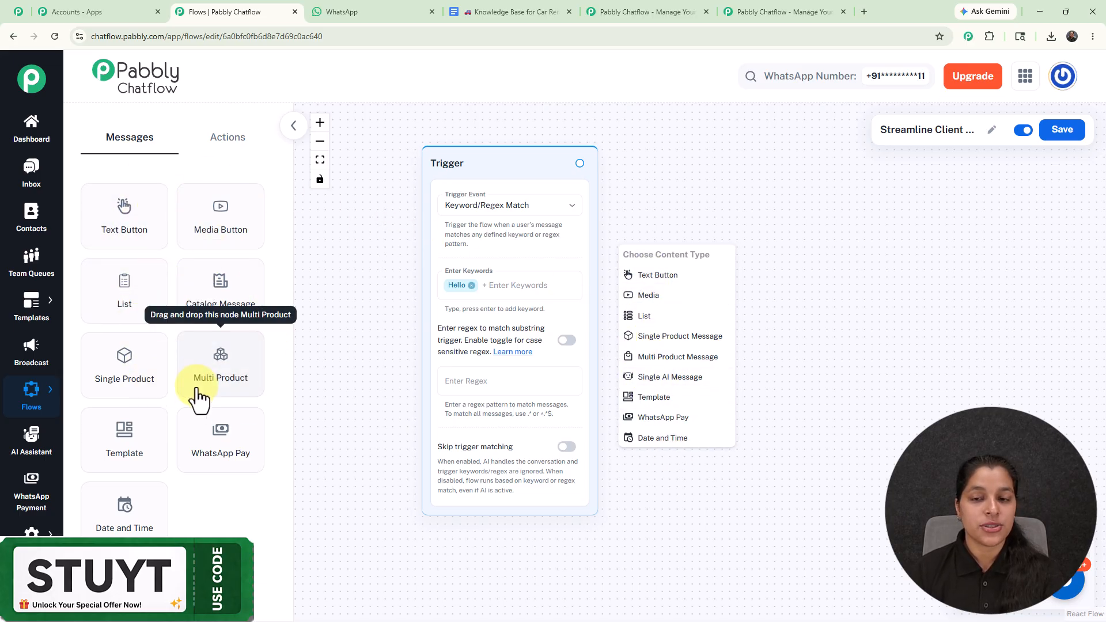
{"action": "left_click", "coordinate": [669, 278]}
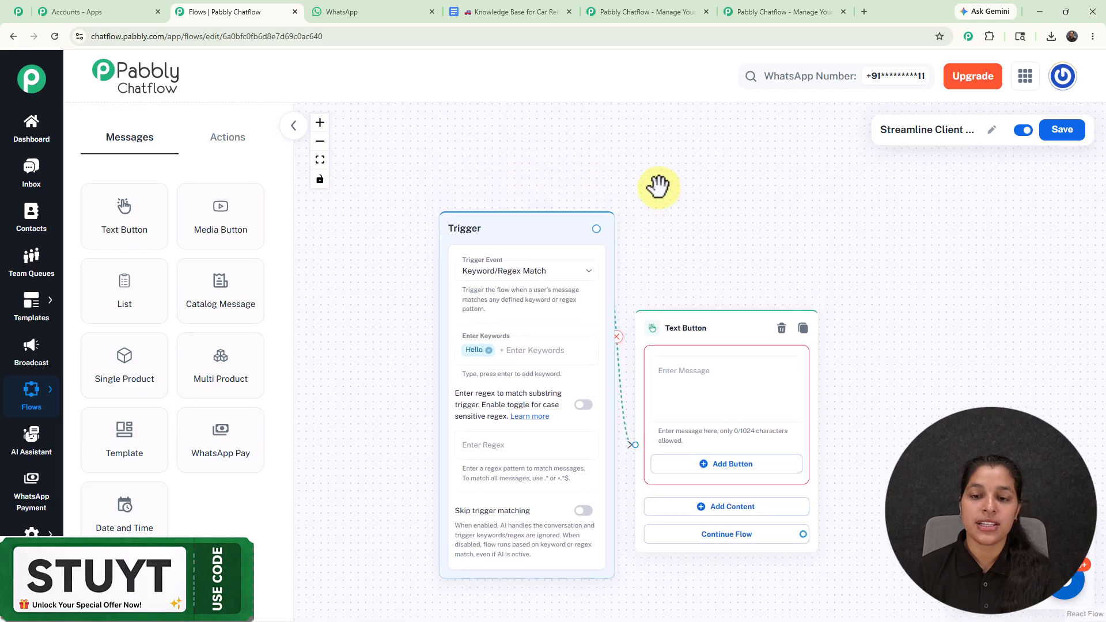
{"action": "left_click_drag", "start_coordinate": [611, 217], "coordinate": [617, 161]}
{"action": "scroll", "coordinate": [616, 161], "scroll_direction": "up", "scroll_amount": 3}
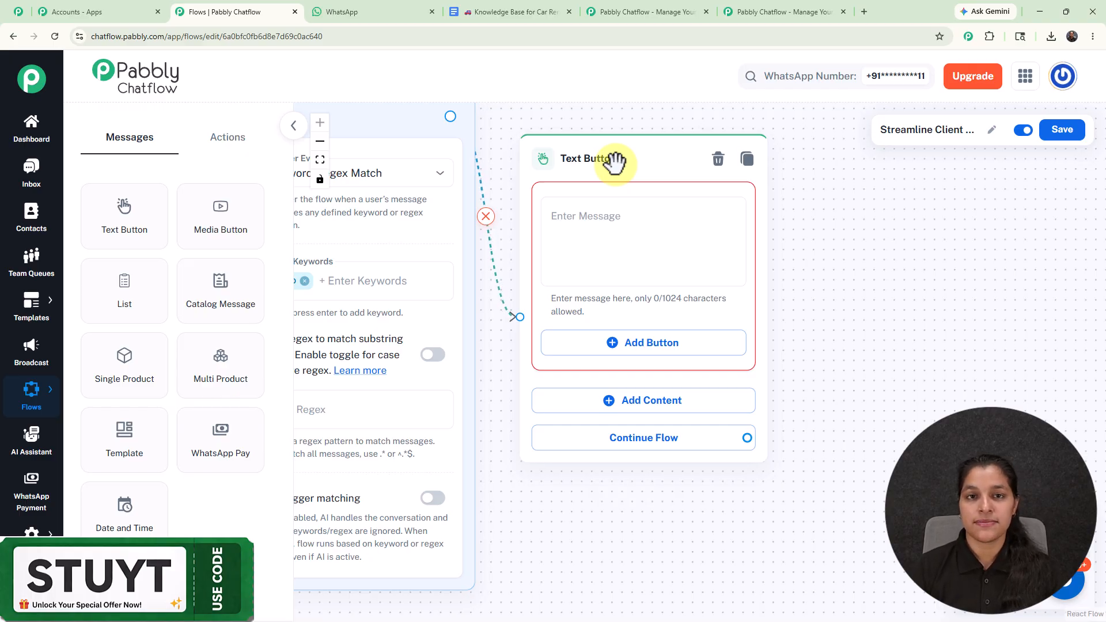
Fill the Text Button node's message with the welcome text beginning "Hello 👋 Welcome to DriveEasy Car Rental 🚘"
{"action": "left_click", "coordinate": [729, 259]}
{"action": "key", "text": "ctrl+v"}
{"action": "scroll", "coordinate": [733, 249], "scroll_direction": "up", "scroll_amount": 3}
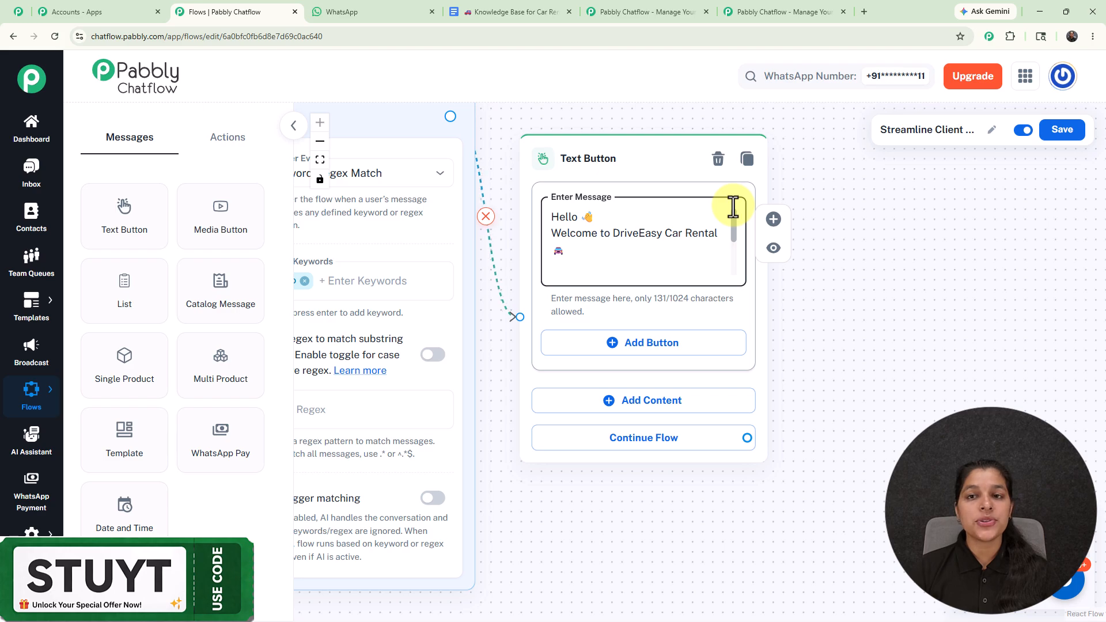
Add a Quick Reply button named "Book Cars 🚘" to the welcome message, closing the two Pabbly Chatflow website tabs
{"action": "left_click", "coordinate": [677, 345]}
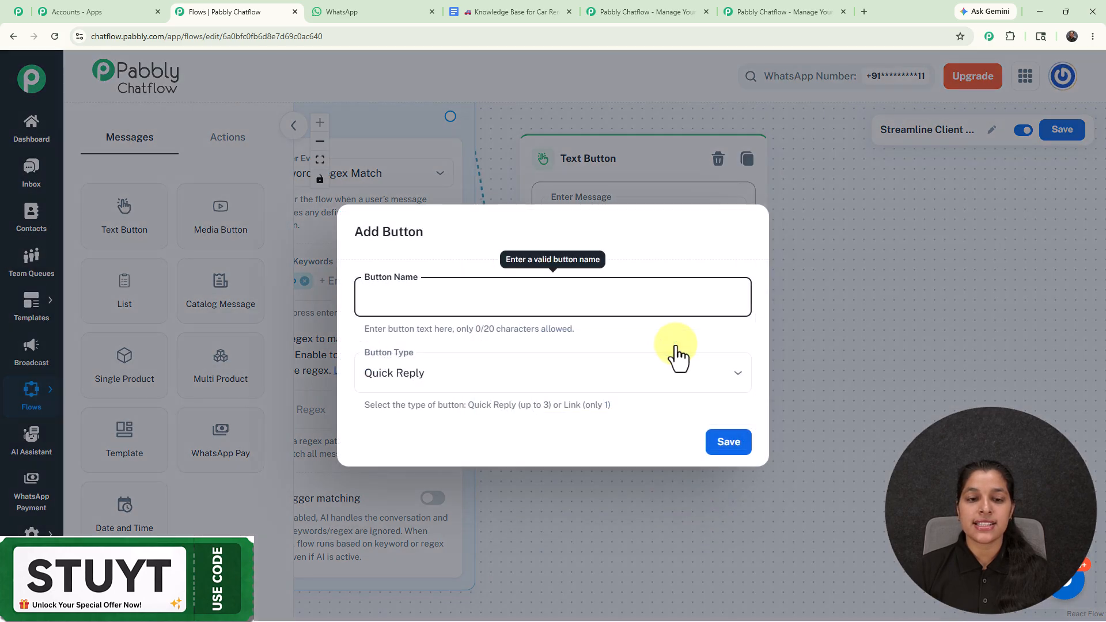
{"action": "left_click", "coordinate": [706, 13]}
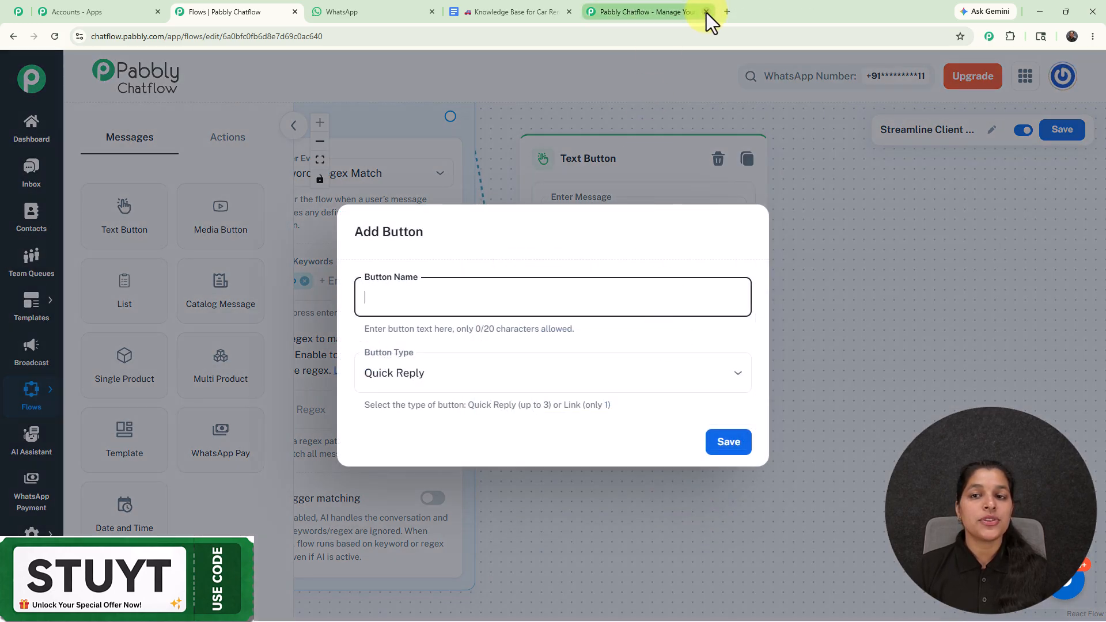
{"action": "left_click", "coordinate": [706, 12]}
{"action": "type", "text": "Book Cars 🚗"}
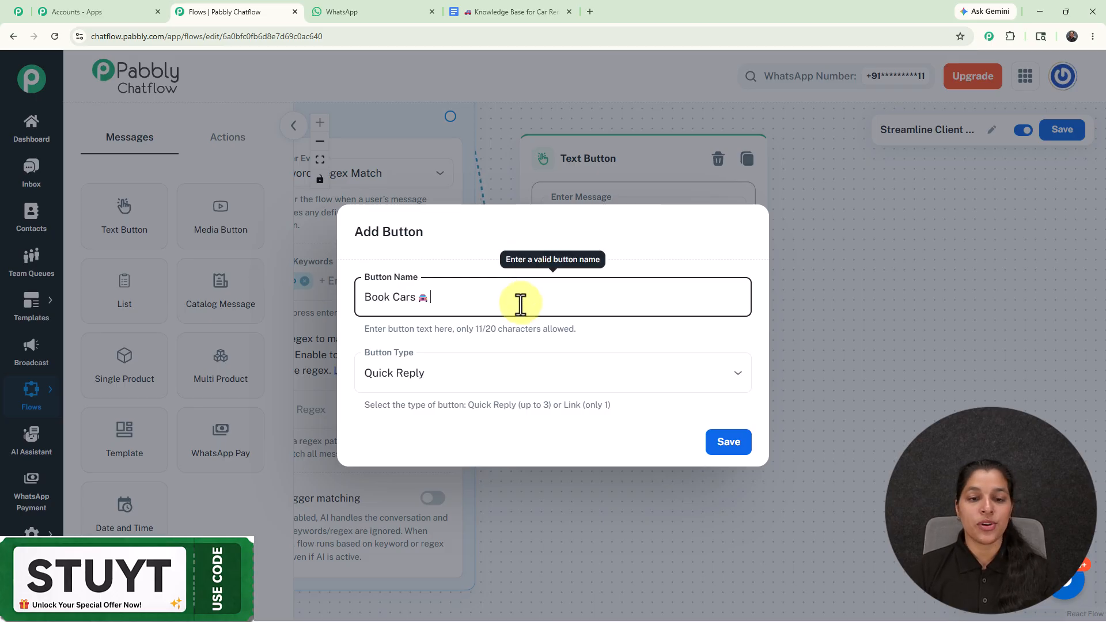
{"action": "left_click", "coordinate": [502, 363]}
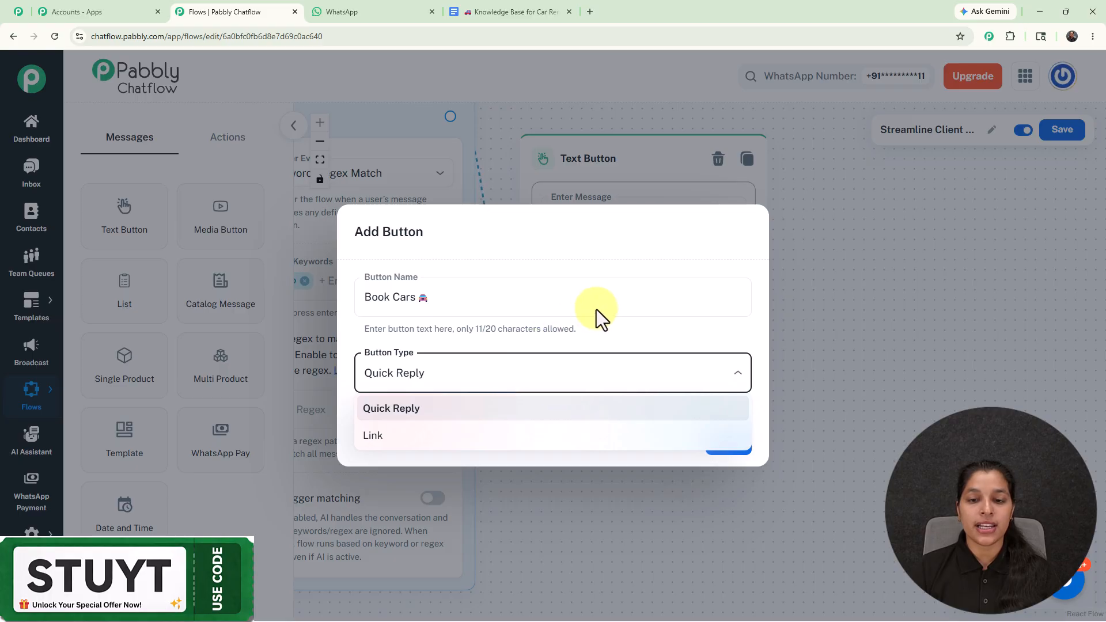
{"action": "left_click", "coordinate": [732, 456]}
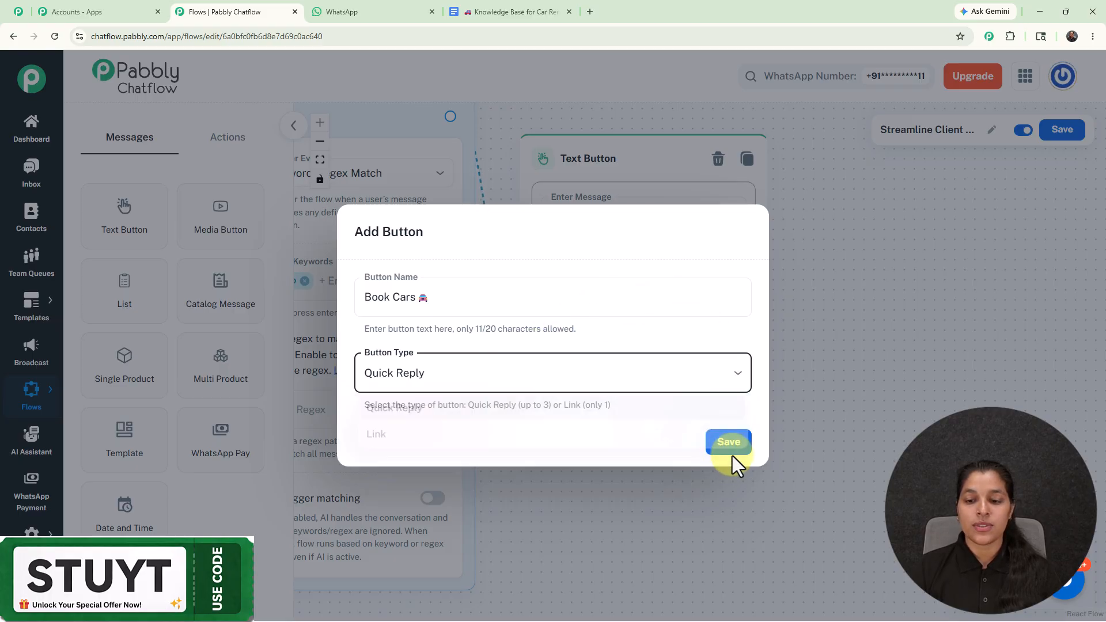
{"action": "left_click", "coordinate": [732, 455]}
Add a second Quick Reply button named "Ask Question ⁉️" to the welcome message
{"action": "left_click", "coordinate": [663, 423]}
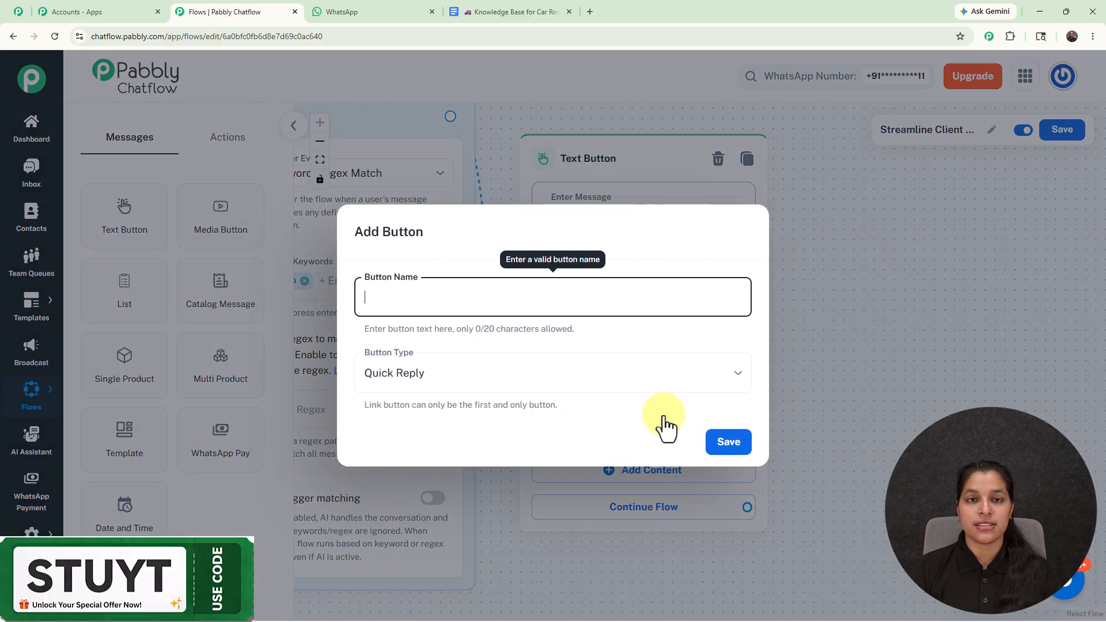
{"action": "type", "text": "Ask Question ⁉️"}
{"action": "left_click", "coordinate": [730, 446]}
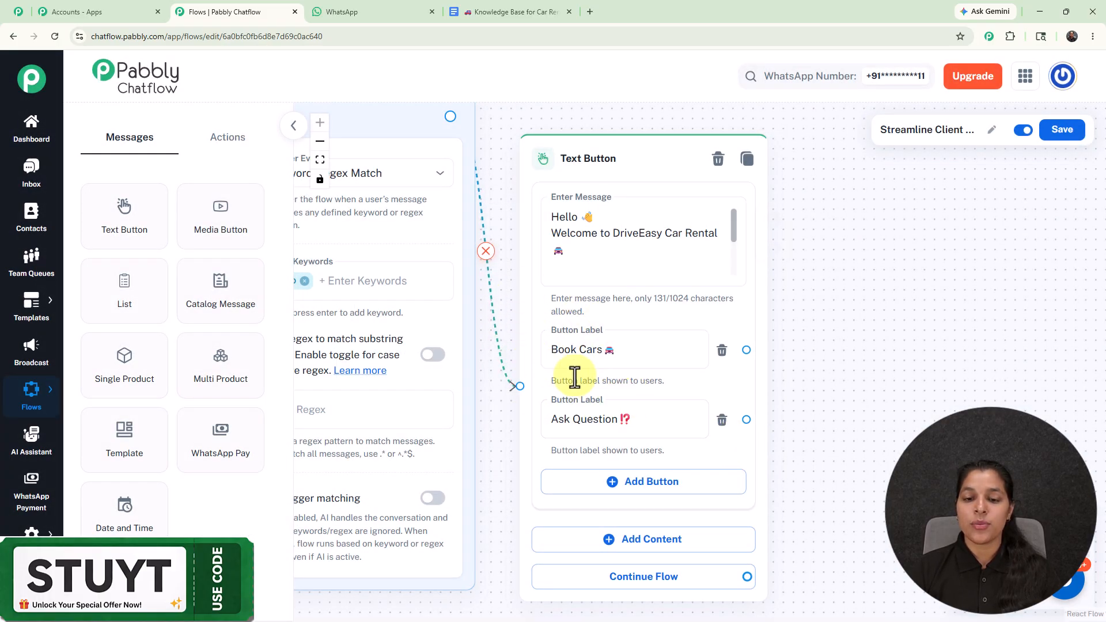
Connect a new List message node to the "Book Cars 🚘" button
{"action": "scroll", "coordinate": [634, 372], "scroll_direction": "down", "scroll_amount": 5}
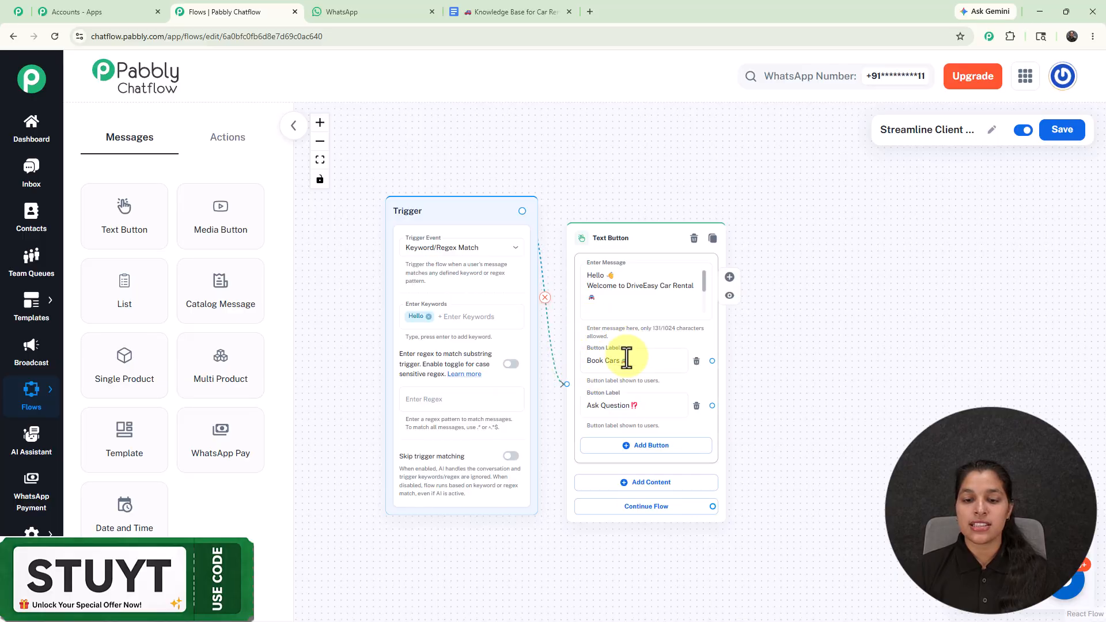
{"action": "scroll", "coordinate": [632, 299], "scroll_direction": "up", "scroll_amount": 3}
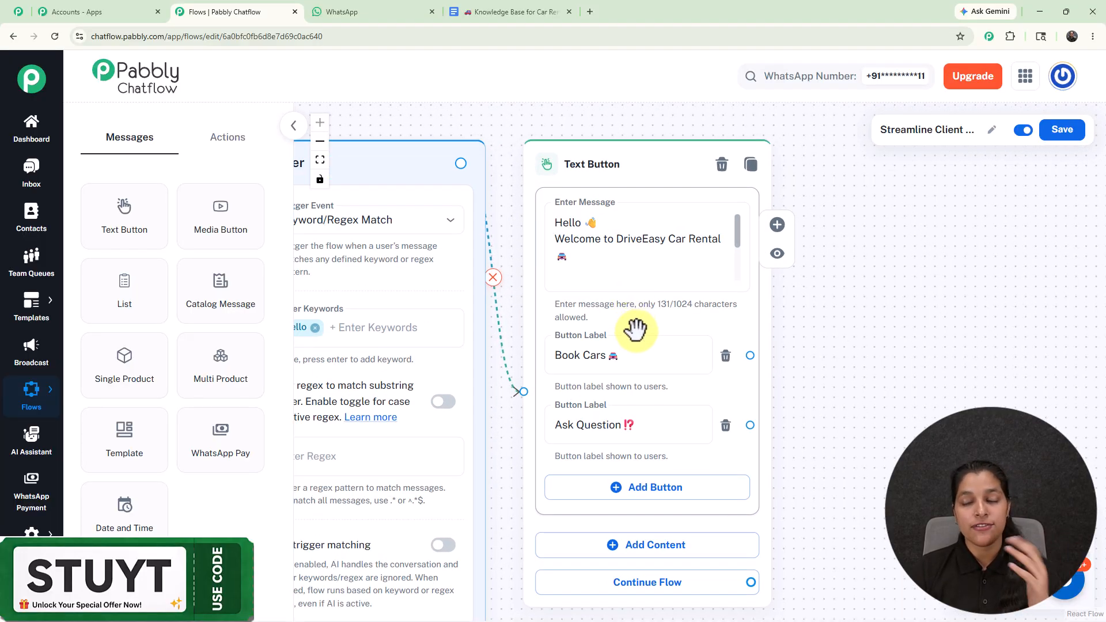
{"action": "left_click_drag", "start_coordinate": [750, 357], "coordinate": [851, 259]}
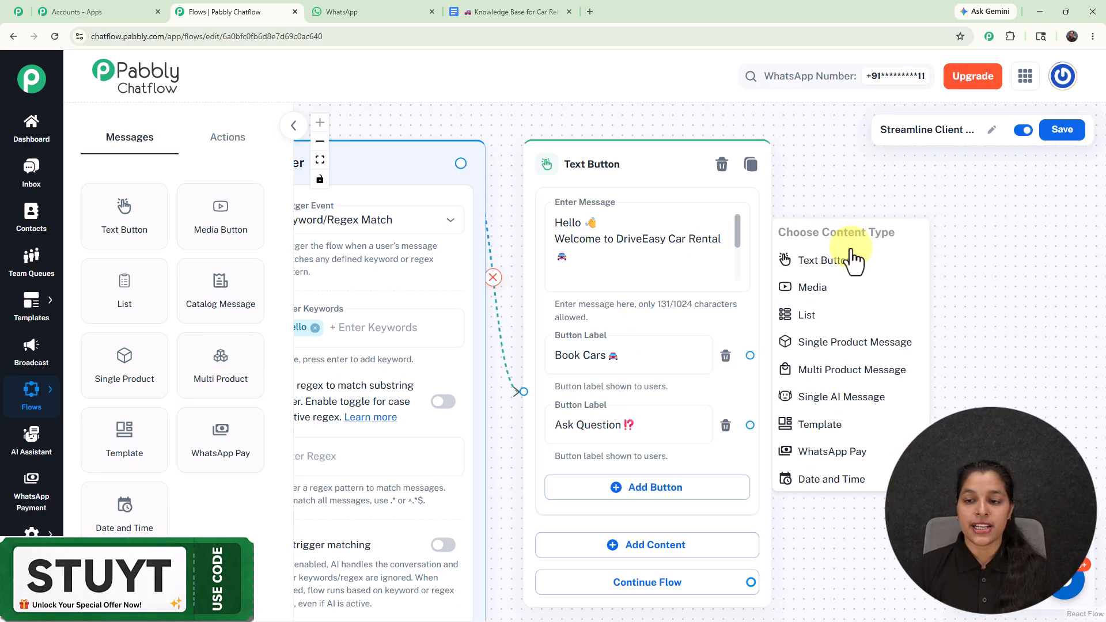
{"action": "left_click", "coordinate": [818, 322]}
{"action": "left_click_drag", "start_coordinate": [755, 257], "coordinate": [662, 138]}
Set the List node's body to "🚘 Available Car Categories"
{"action": "scroll", "coordinate": [645, 262], "scroll_direction": "up", "scroll_amount": 3}
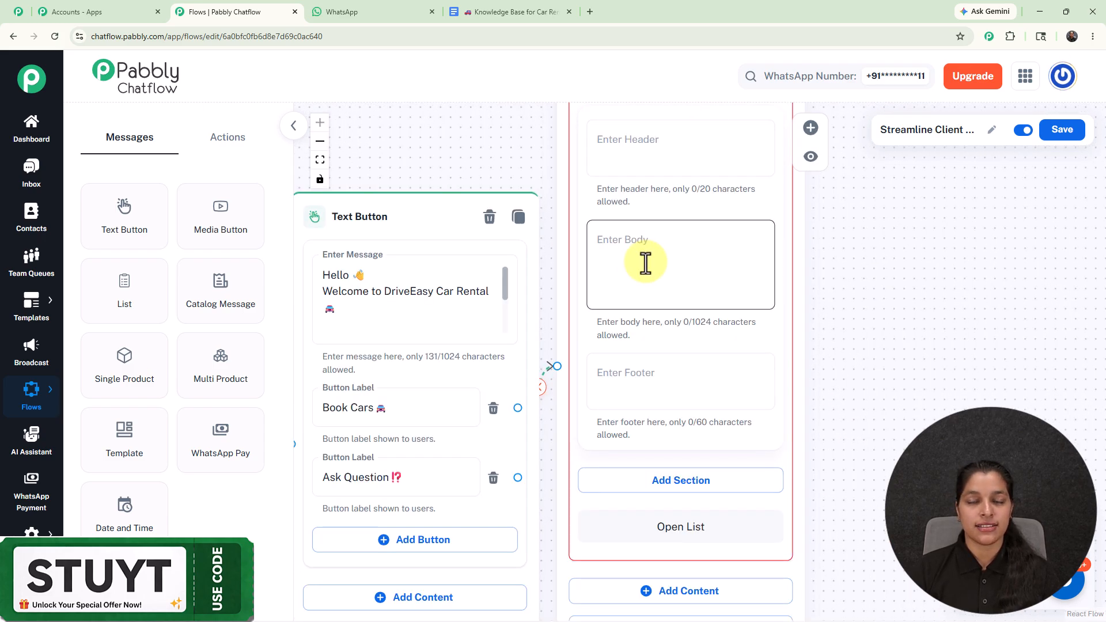
{"action": "left_click", "coordinate": [645, 263]}
{"action": "type", "text": "🚘 Available Car Categories"}
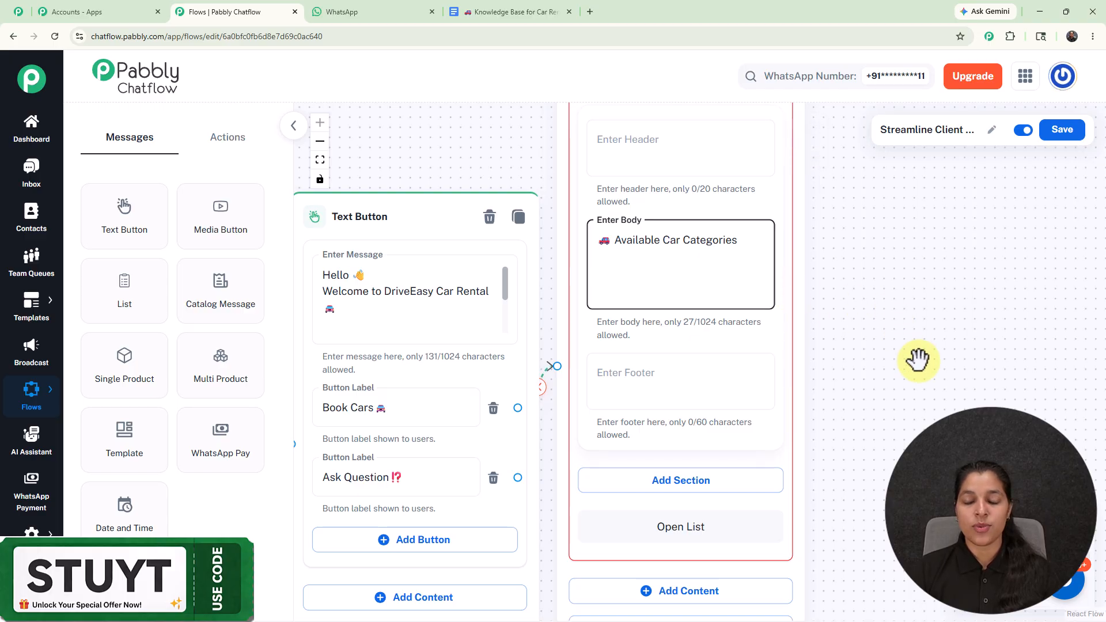
Add a section titled "Cars" to the List node
{"action": "scroll", "coordinate": [916, 361], "scroll_direction": "down", "scroll_amount": 1}
{"action": "left_click_drag", "start_coordinate": [916, 385], "coordinate": [884, 222]}
{"action": "left_click", "coordinate": [695, 293]}
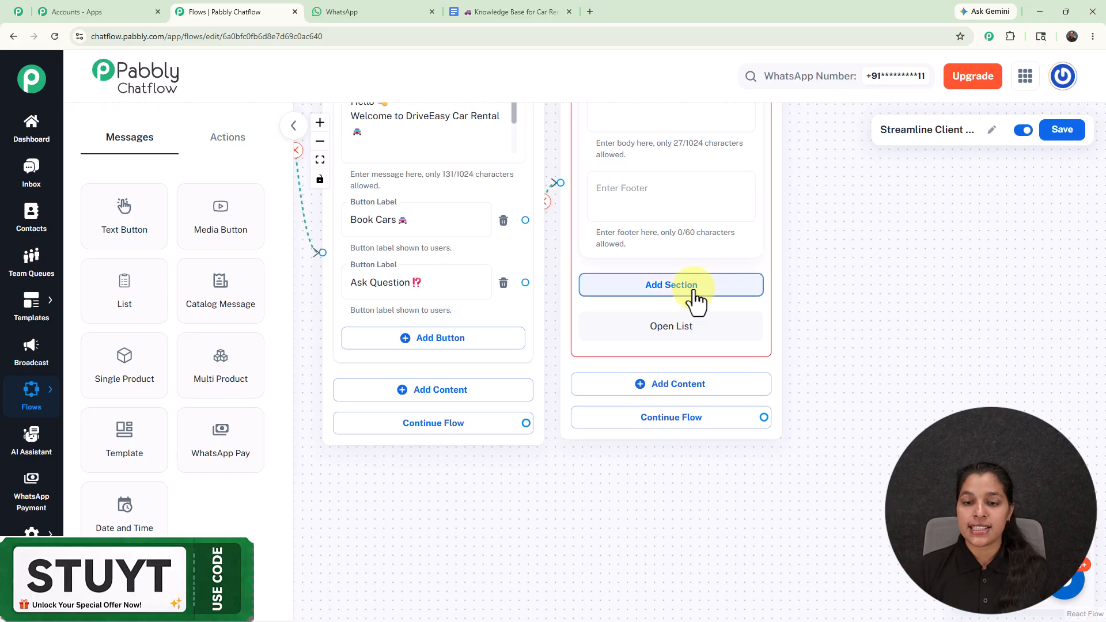
{"action": "left_click", "coordinate": [693, 313]}
{"action": "type", "text": "Cars"}
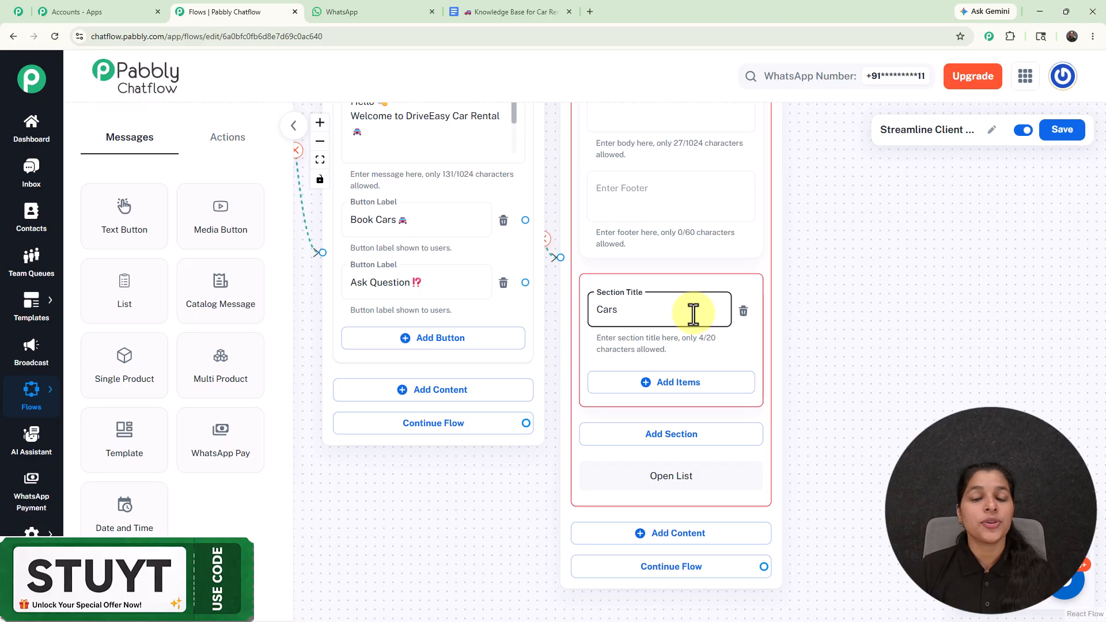
Add an item titled "SUV" to the Cars section of the List node
{"action": "left_click", "coordinate": [674, 384]}
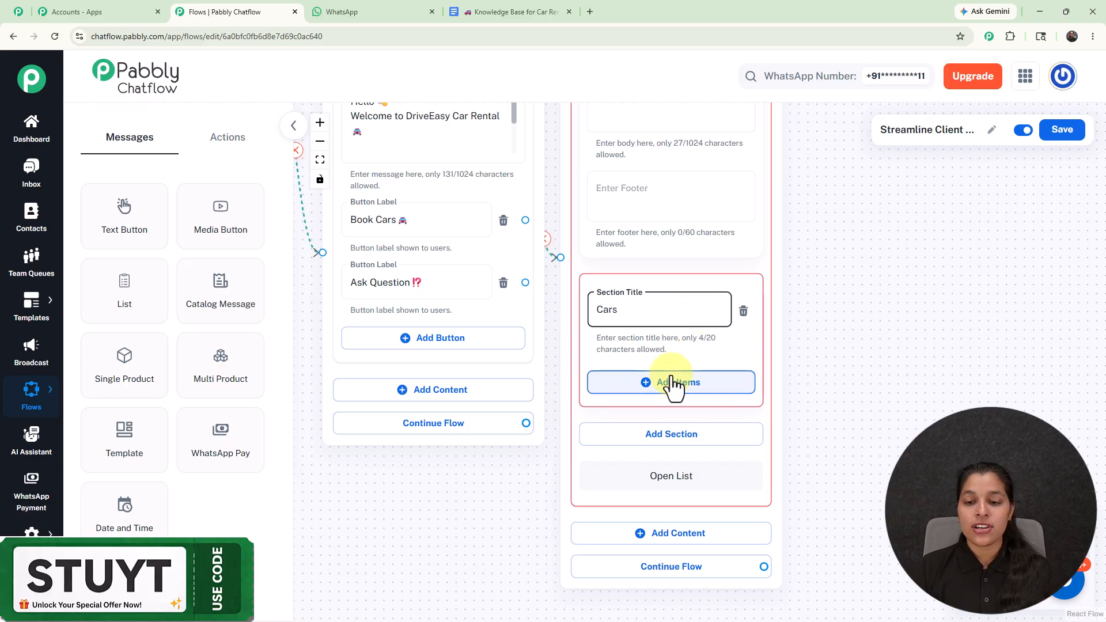
{"action": "left_click", "coordinate": [703, 412]}
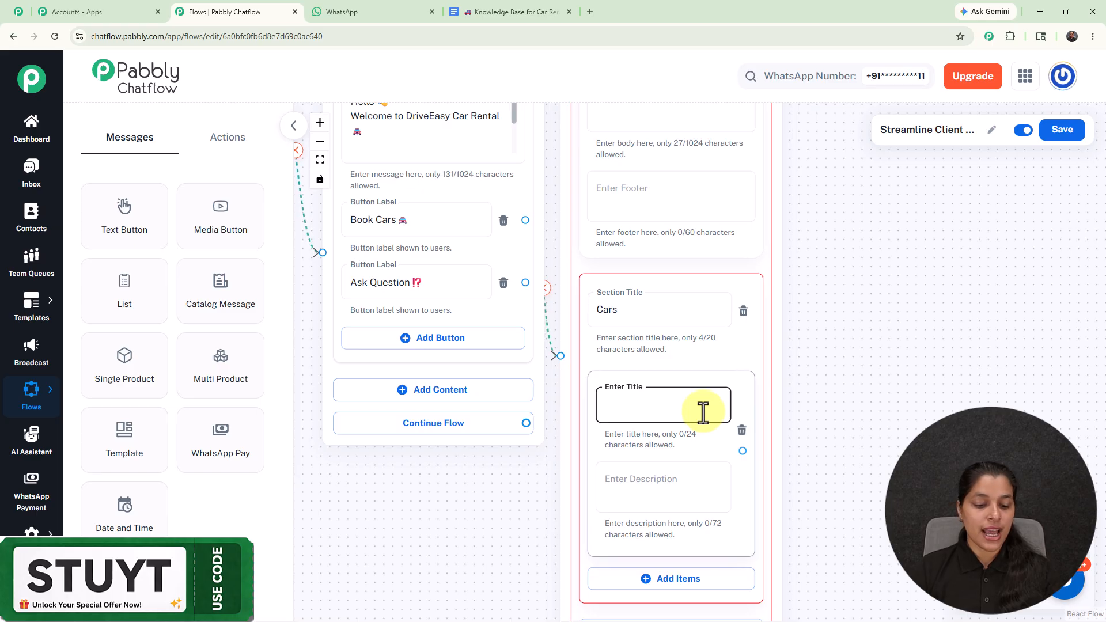
{"action": "type", "text": "SUV"}
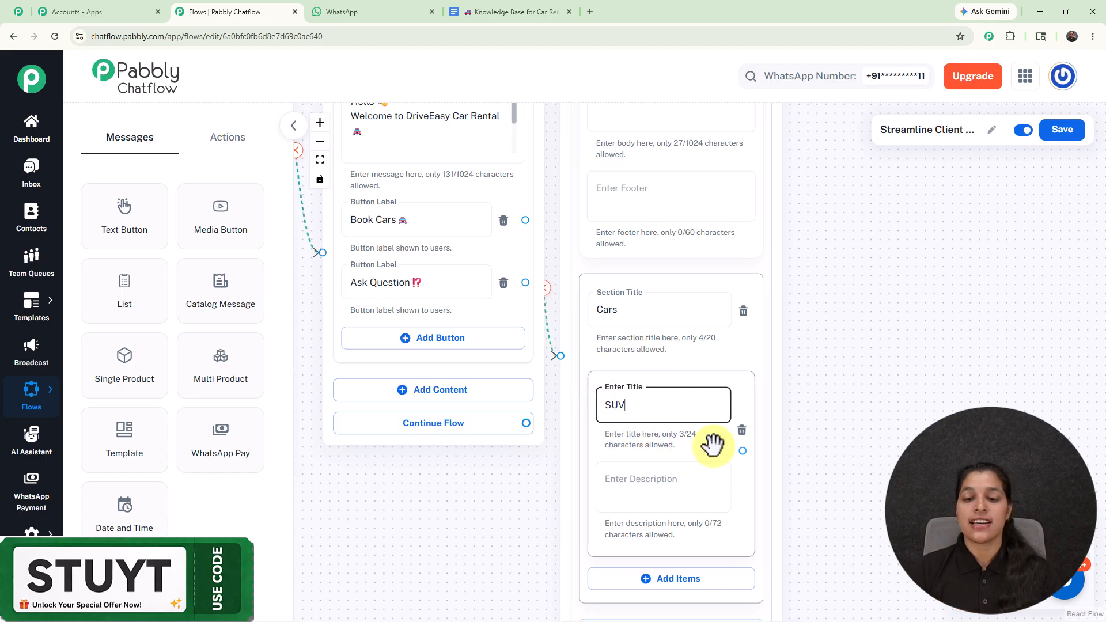
{"action": "scroll", "coordinate": [663, 422], "scroll_direction": "down", "scroll_amount": 3}
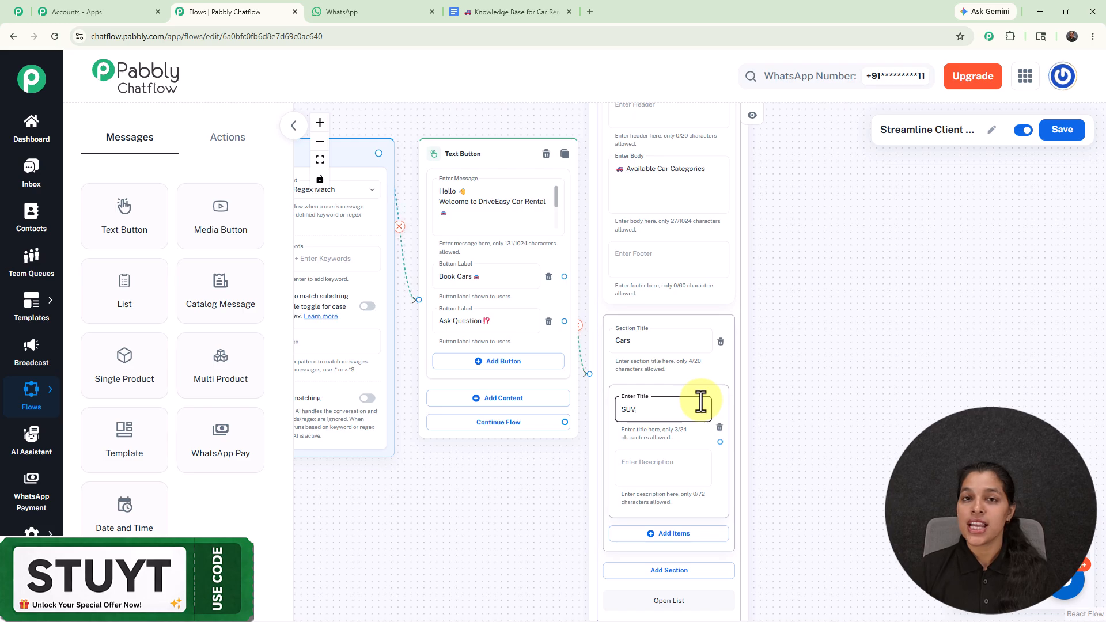
{"action": "scroll", "coordinate": [700, 402], "scroll_direction": "down", "scroll_amount": 5}
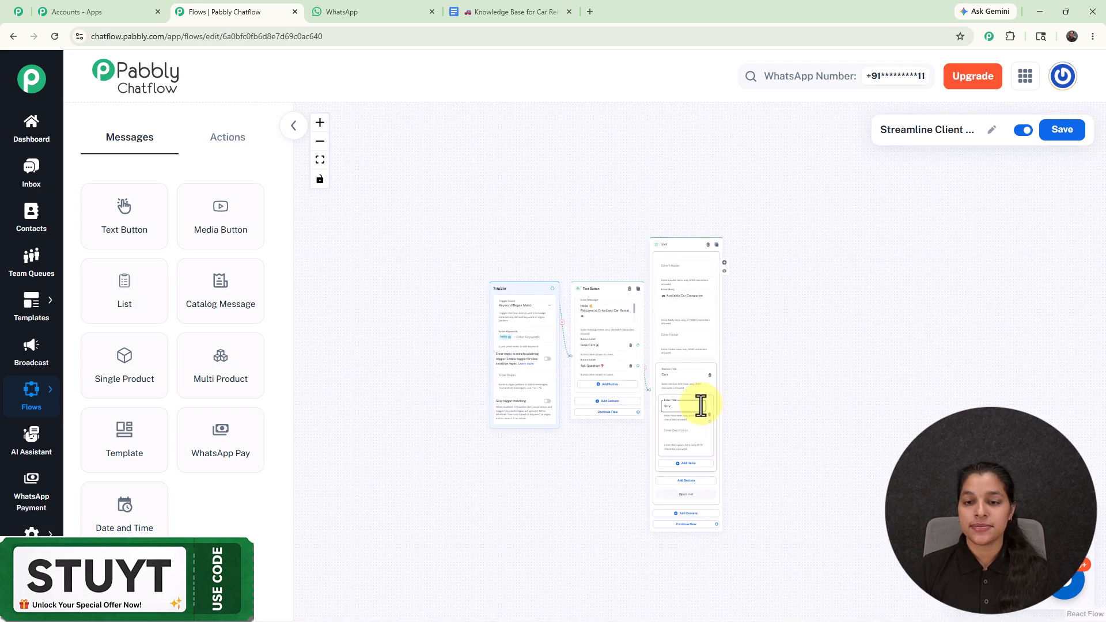
{"action": "scroll", "coordinate": [759, 244], "scroll_direction": "up", "scroll_amount": 5}
{"action": "left_click_drag", "start_coordinate": [758, 244], "coordinate": [716, 148]}
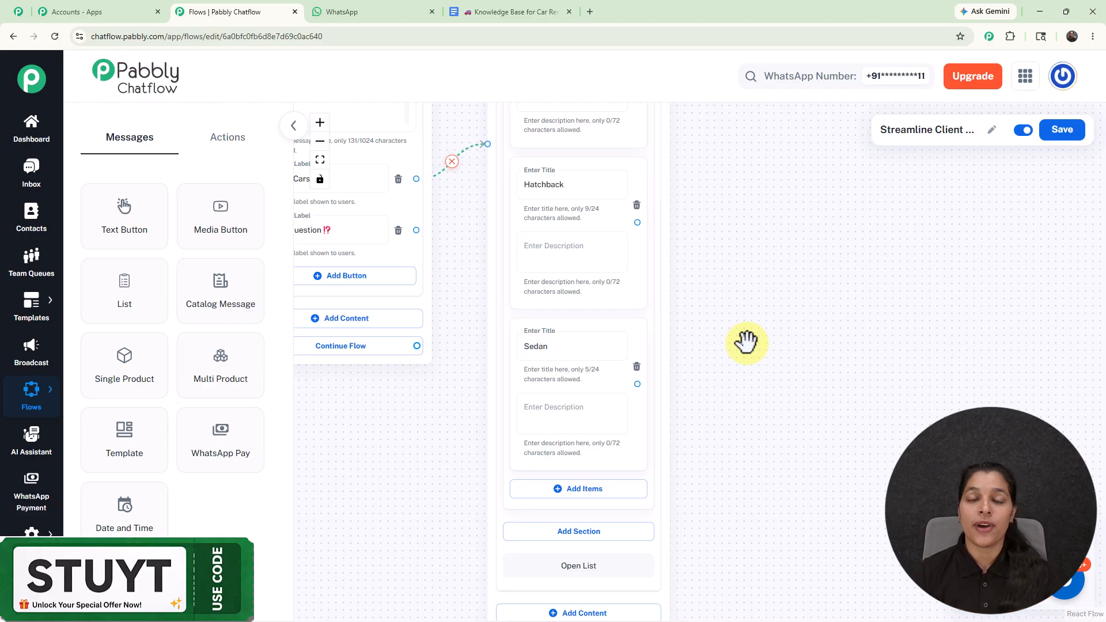
Add a Set Custom Field action node beside the list and connect the SUV item to it
{"action": "scroll", "coordinate": [747, 342], "scroll_direction": "down", "scroll_amount": 5}
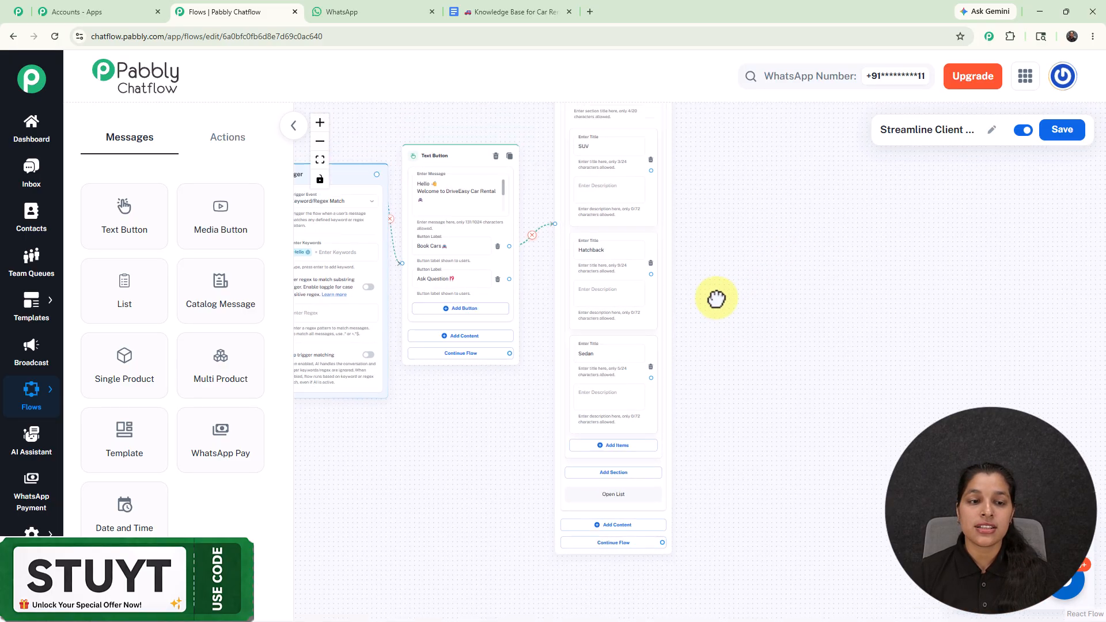
{"action": "left_click", "coordinate": [217, 138]}
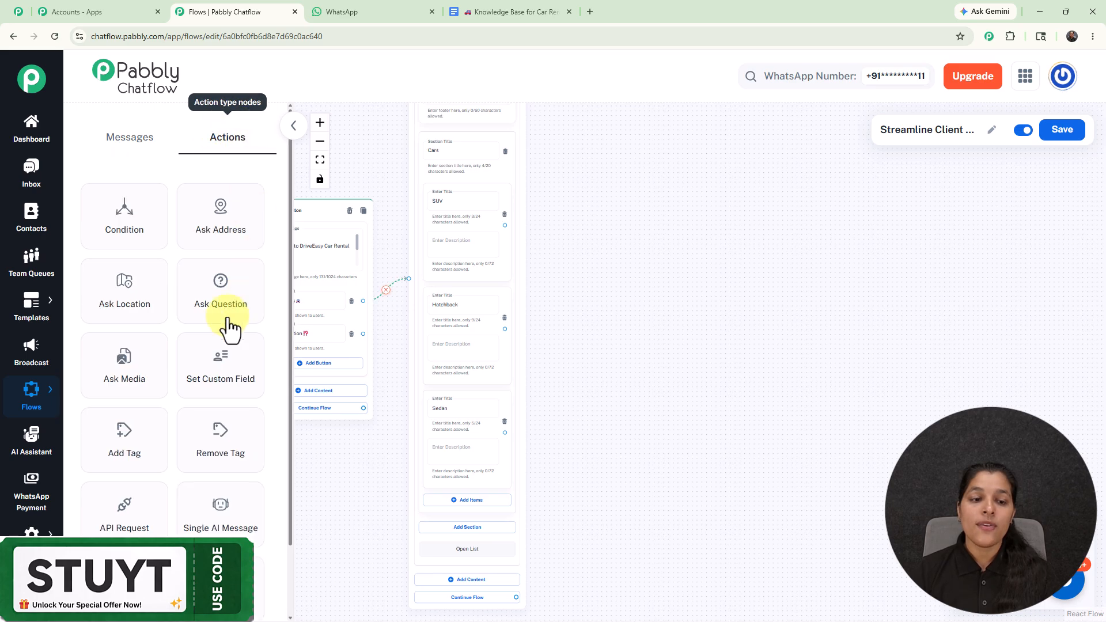
{"action": "left_click_drag", "start_coordinate": [217, 375], "coordinate": [564, 222]}
{"action": "scroll", "coordinate": [565, 222], "scroll_direction": "up", "scroll_amount": 2}
{"action": "left_click_drag", "start_coordinate": [490, 226], "coordinate": [571, 272]}
{"action": "left_click_drag", "start_coordinate": [580, 198], "coordinate": [549, 165]}
Configure the SUV item's Contact Custom Field node to store the copied value "SUV" in the Car field
{"action": "left_click", "coordinate": [586, 203]}
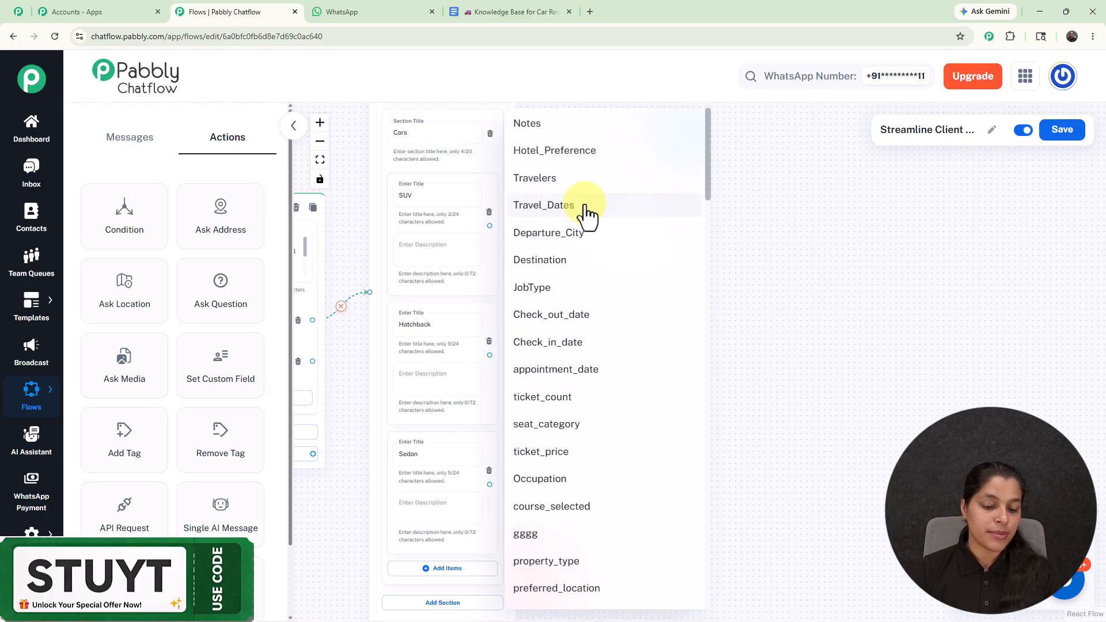
{"action": "scroll", "coordinate": [588, 217], "scroll_direction": "down", "scroll_amount": 10}
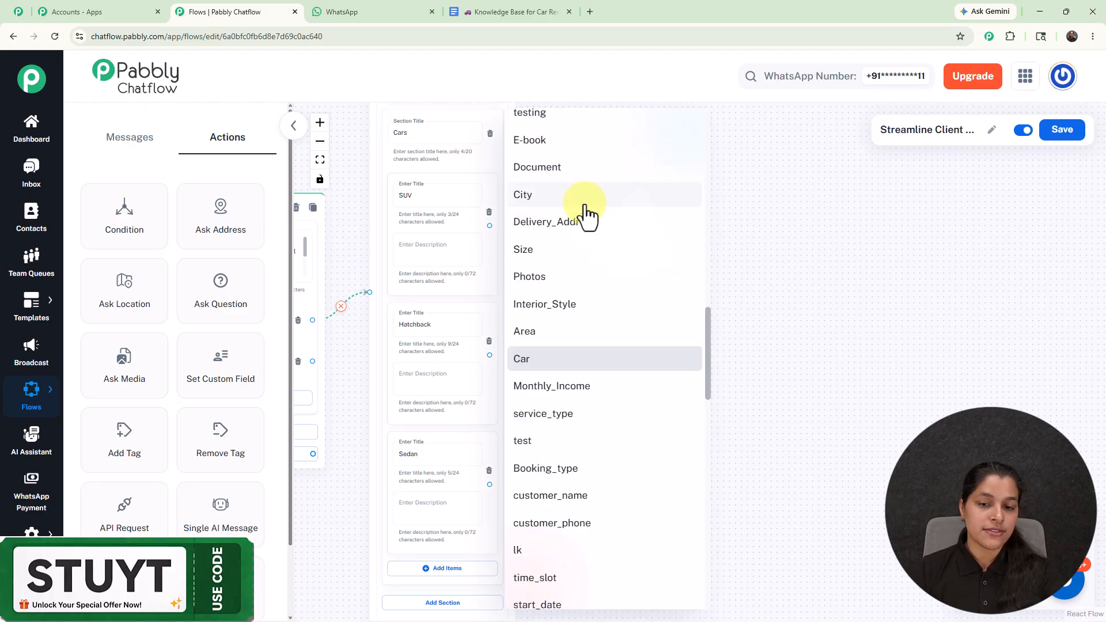
{"action": "left_click", "coordinate": [577, 359]}
{"action": "scroll", "coordinate": [557, 256], "scroll_direction": "up", "scroll_amount": 3}
{"action": "left_click_drag", "start_coordinate": [552, 349], "coordinate": [644, 384]}
{"action": "left_click", "coordinate": [402, 190]}
{"action": "double_click", "coordinate": [410, 197]}
{"action": "key", "text": "ctrl+c"}
{"action": "left_click", "coordinate": [684, 272]}
{"action": "key", "text": "ctrl+v"}
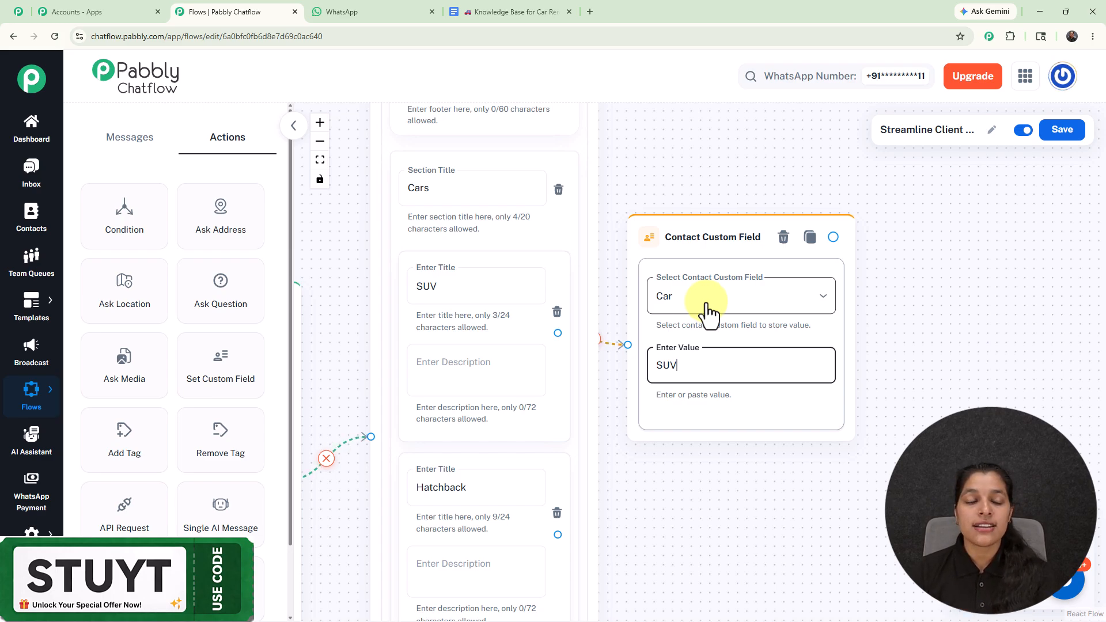
Examine the Contact Custom Fields settings down to the option for adding more fields, and return to the flow
{"action": "left_click", "coordinate": [31, 533]}
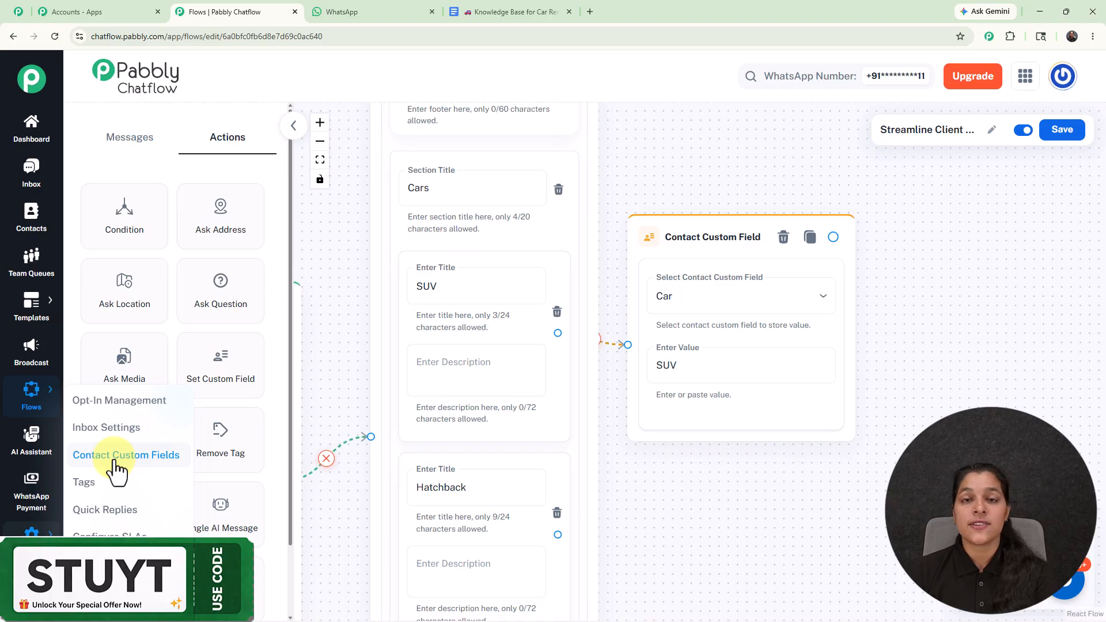
{"action": "left_click", "coordinate": [18, 11]}
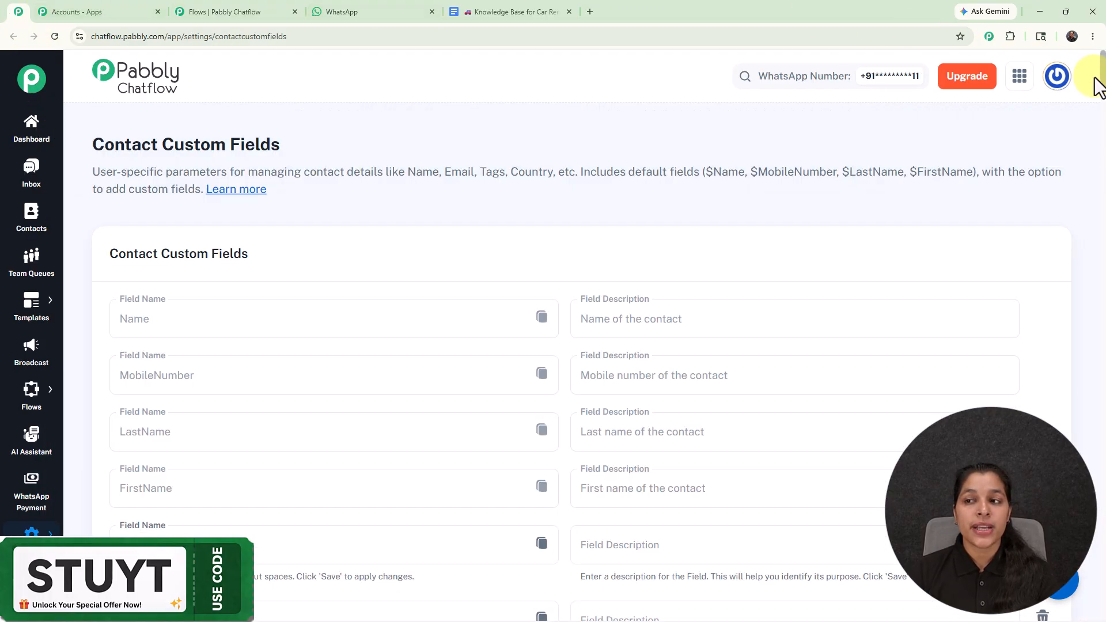
{"action": "left_click_drag", "start_coordinate": [1103, 81], "coordinate": [1097, 614]}
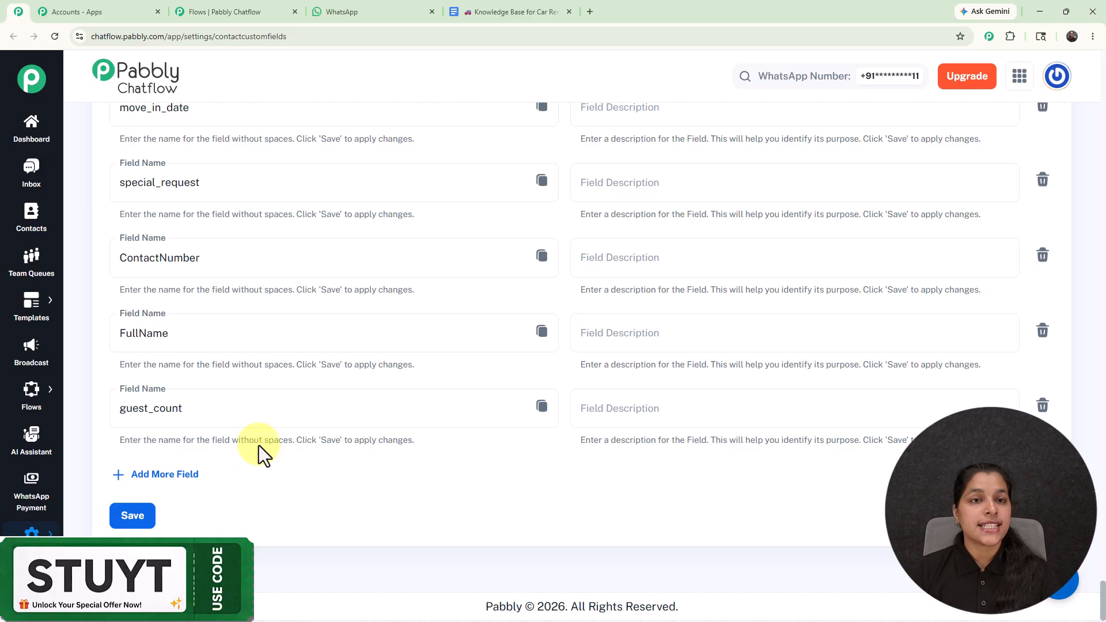
{"action": "left_click", "coordinate": [248, 7]}
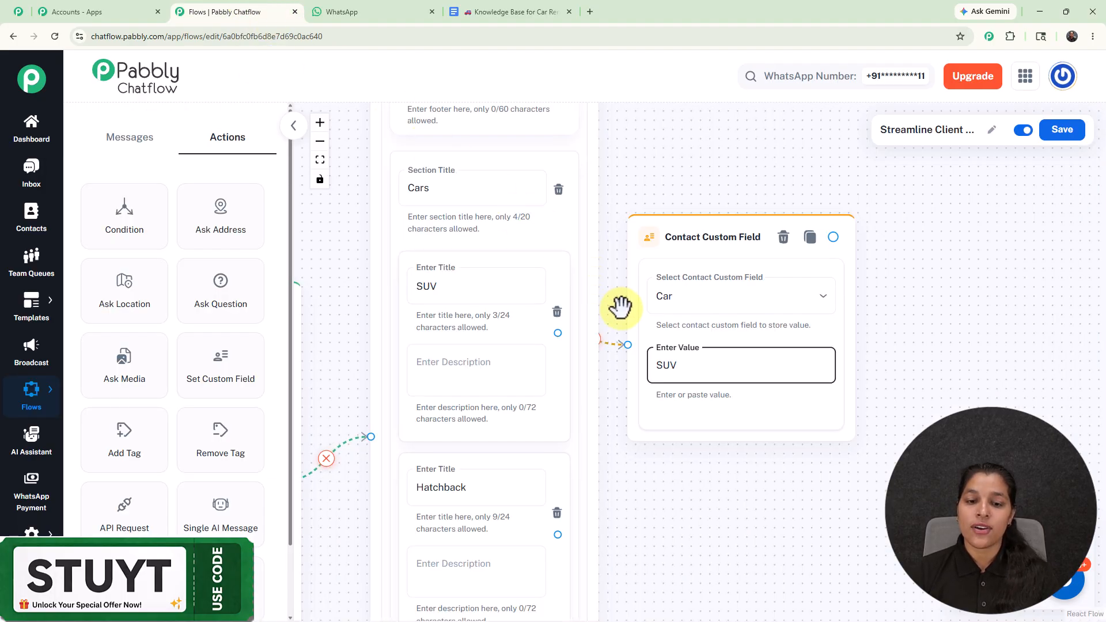
Align the SUV Contact Custom Field node more closely with the Hatchback and Sedan nodes below it
{"action": "scroll", "coordinate": [620, 307], "scroll_direction": "down", "scroll_amount": 2}
{"action": "left_click_drag", "start_coordinate": [655, 462], "coordinate": [661, 280]}
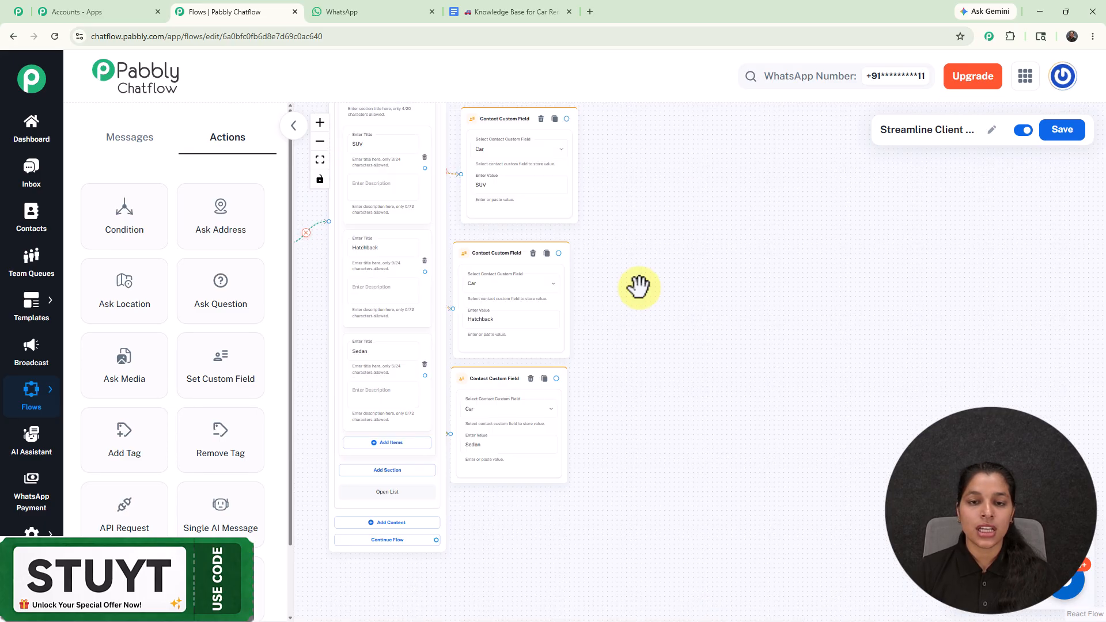
{"action": "left_click_drag", "start_coordinate": [489, 114], "coordinate": [478, 116]}
{"action": "scroll", "coordinate": [510, 337], "scroll_direction": "up", "scroll_amount": 4}
{"action": "mouse_move", "coordinate": [501, 276]}
{"action": "left_mouse_down"}
{"action": "mouse_move", "coordinate": [536, 110]}
{"action": "mouse_move", "coordinate": [557, 186]}
{"action": "left_mouse_up"}
{"action": "scroll", "coordinate": [558, 185], "scroll_direction": "down", "scroll_amount": 3}
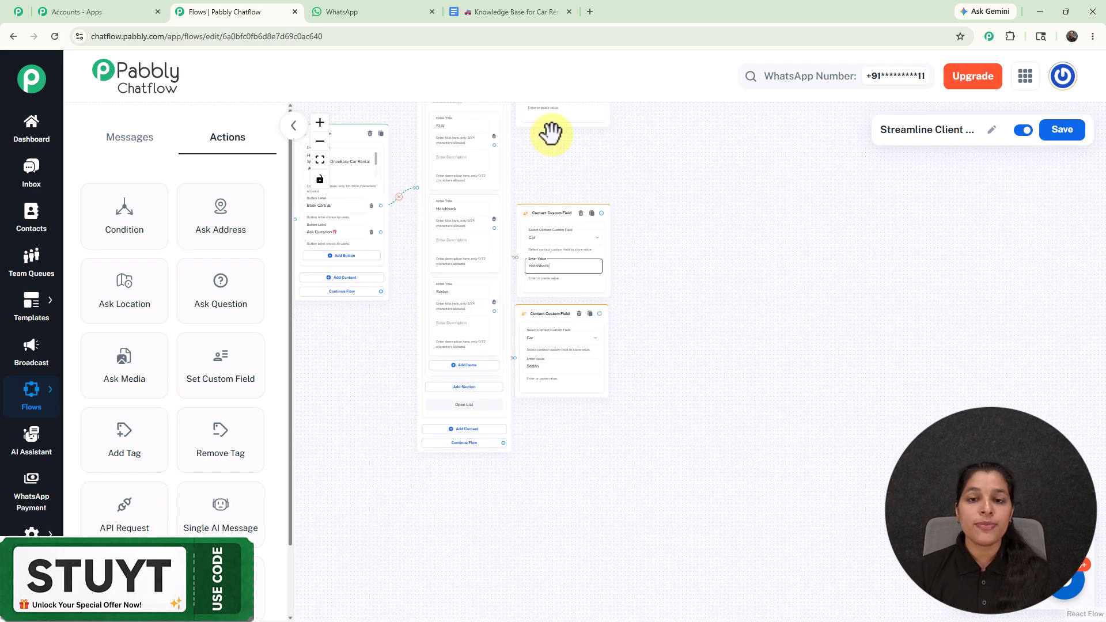
{"action": "left_click_drag", "start_coordinate": [558, 139], "coordinate": [562, 196]}
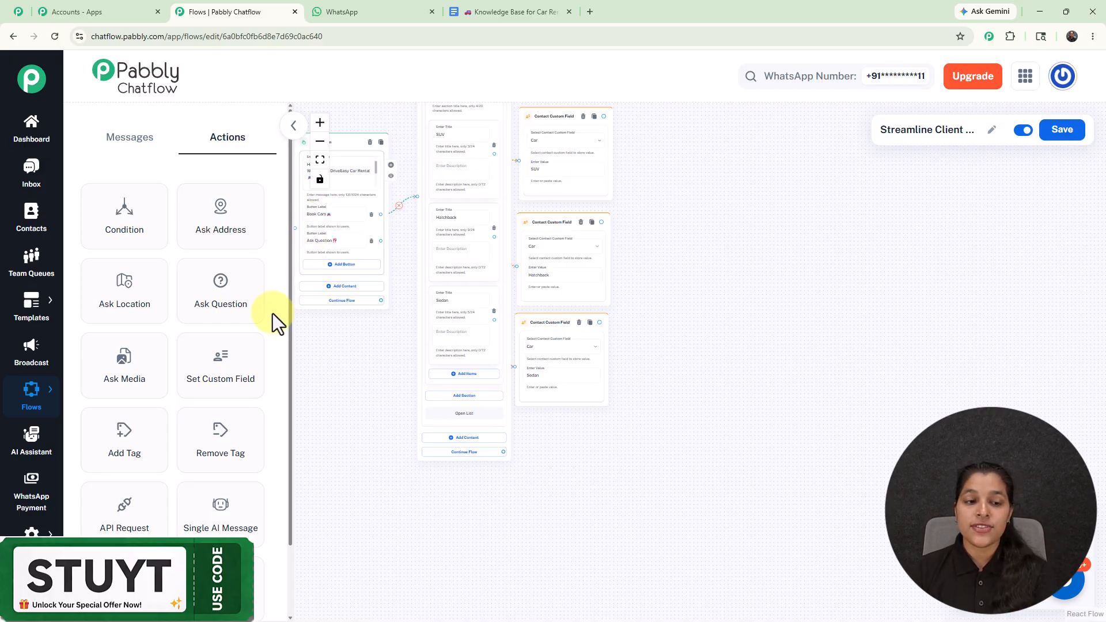
Add an Ask Question action node and connect the SUV, Hatchback and Sedan custom field nodes to it
{"action": "left_click_drag", "start_coordinate": [237, 297], "coordinate": [592, 260]}
{"action": "left_click_drag", "start_coordinate": [776, 222], "coordinate": [657, 191]}
{"action": "left_click_drag", "start_coordinate": [603, 118], "coordinate": [655, 277]}
{"action": "left_click_drag", "start_coordinate": [601, 234], "coordinate": [653, 279]}
{"action": "left_click_drag", "start_coordinate": [599, 332], "coordinate": [655, 279]}
Fill the Question node's message with "Please enter rental duration 🗓️"
{"action": "scroll", "coordinate": [689, 240], "scroll_direction": "up", "scroll_amount": 5}
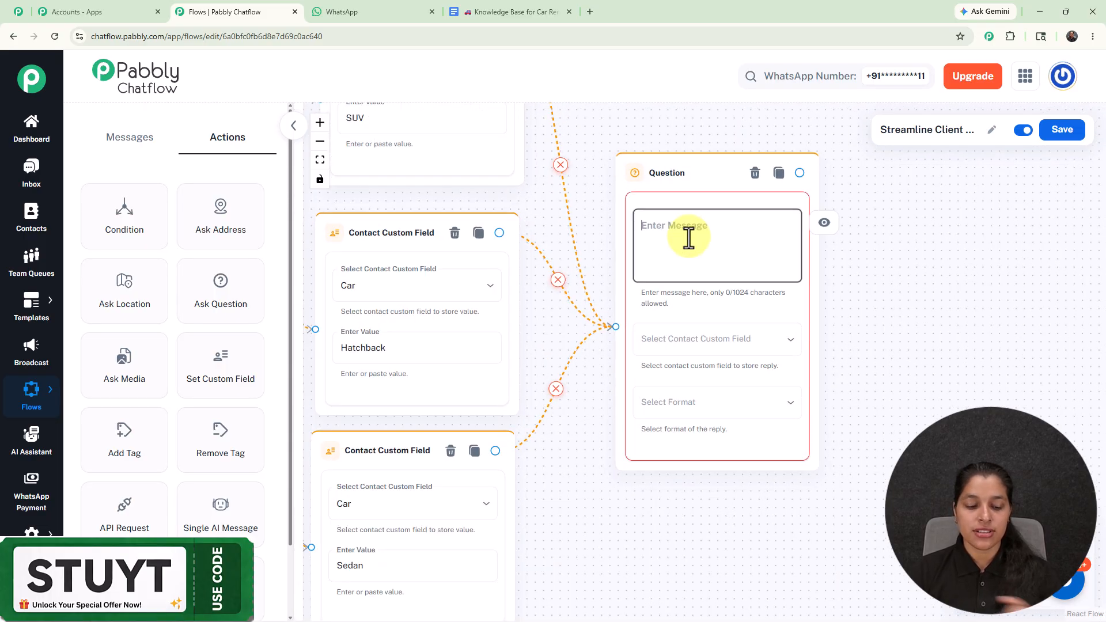
{"action": "left_click", "coordinate": [689, 237]}
{"action": "key", "text": "ctrl+v"}
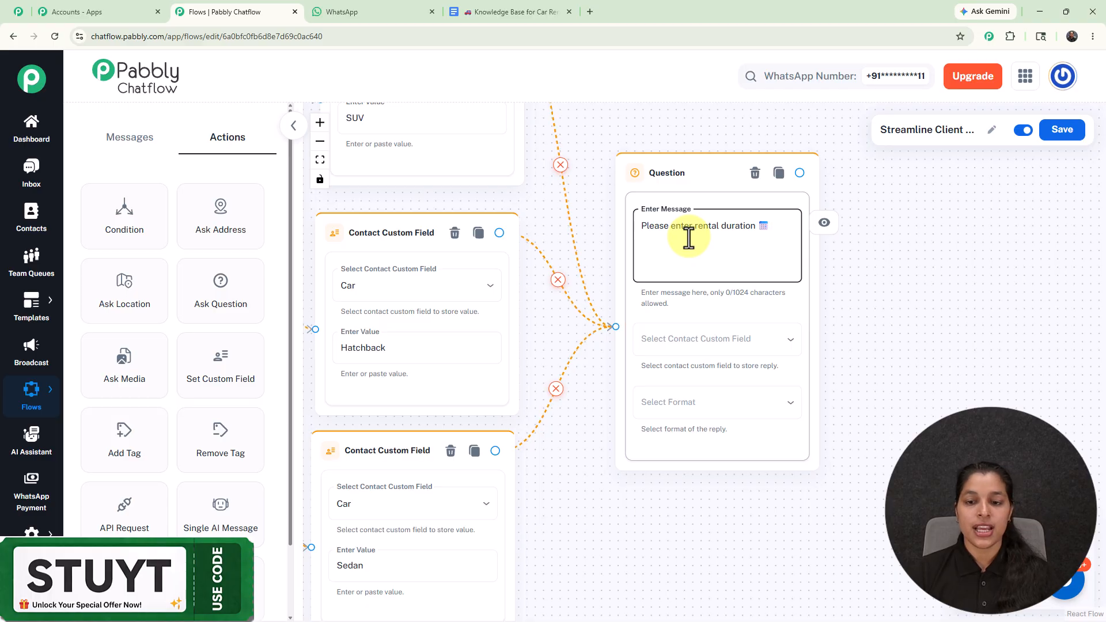
Store the rental duration reply in the RentalDuration custom field with the reply format Any
{"action": "left_click", "coordinate": [695, 352]}
{"action": "scroll", "coordinate": [691, 350], "scroll_direction": "down", "scroll_amount": 10}
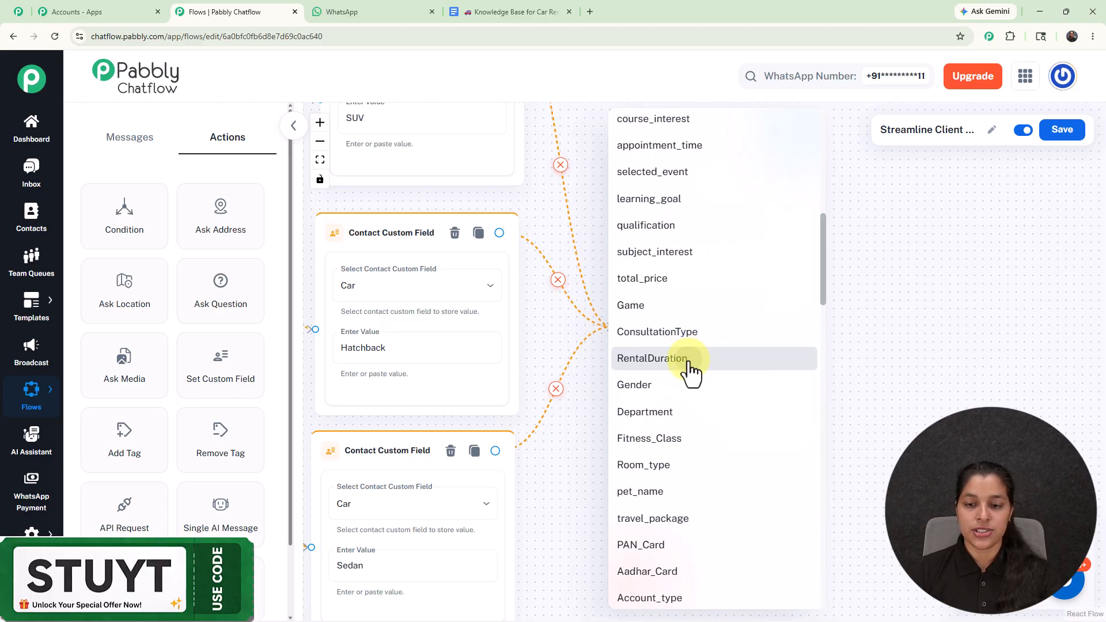
{"action": "left_click", "coordinate": [692, 369]}
{"action": "left_click", "coordinate": [696, 409]}
{"action": "left_click", "coordinate": [664, 436]}
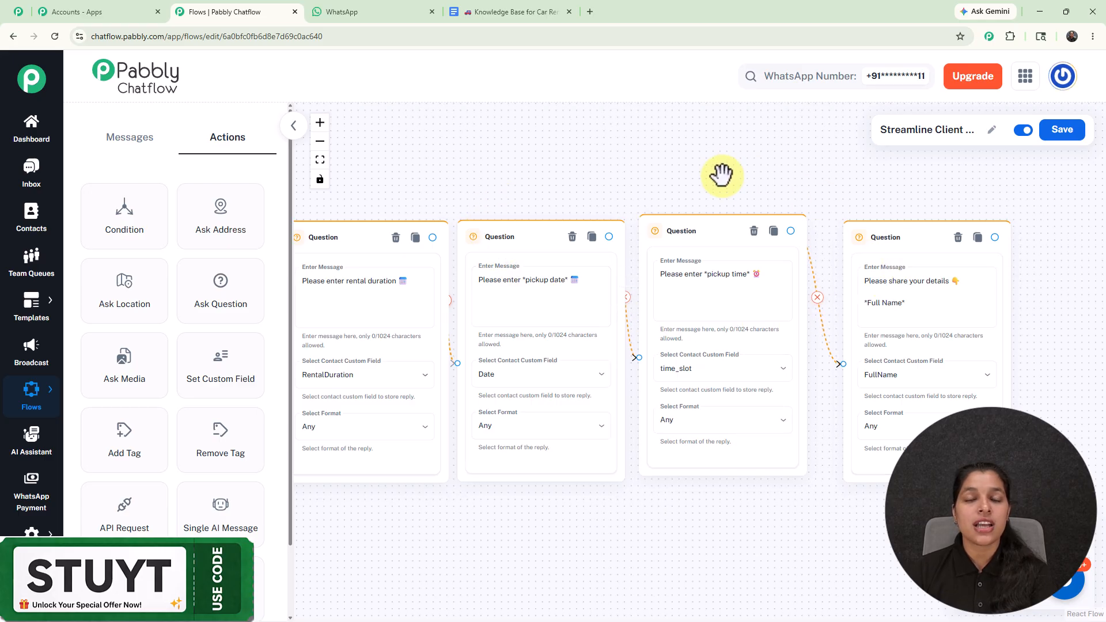
Connect a Text Button node to the full-name question with the message "🎉 Your car booking request has been submitted successfully!"
{"action": "left_click_drag", "start_coordinate": [782, 171], "coordinate": [509, 153]}
{"action": "left_click_drag", "start_coordinate": [717, 216], "coordinate": [802, 254]}
{"action": "left_click", "coordinate": [810, 295]}
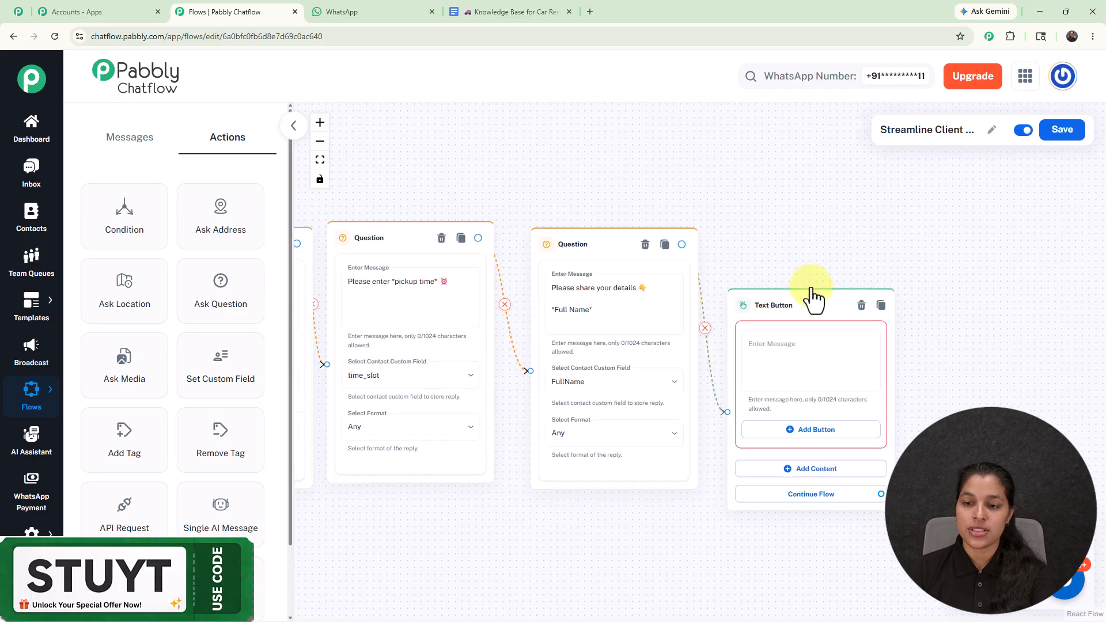
{"action": "scroll", "coordinate": [641, 246], "scroll_direction": "up", "scroll_amount": 3}
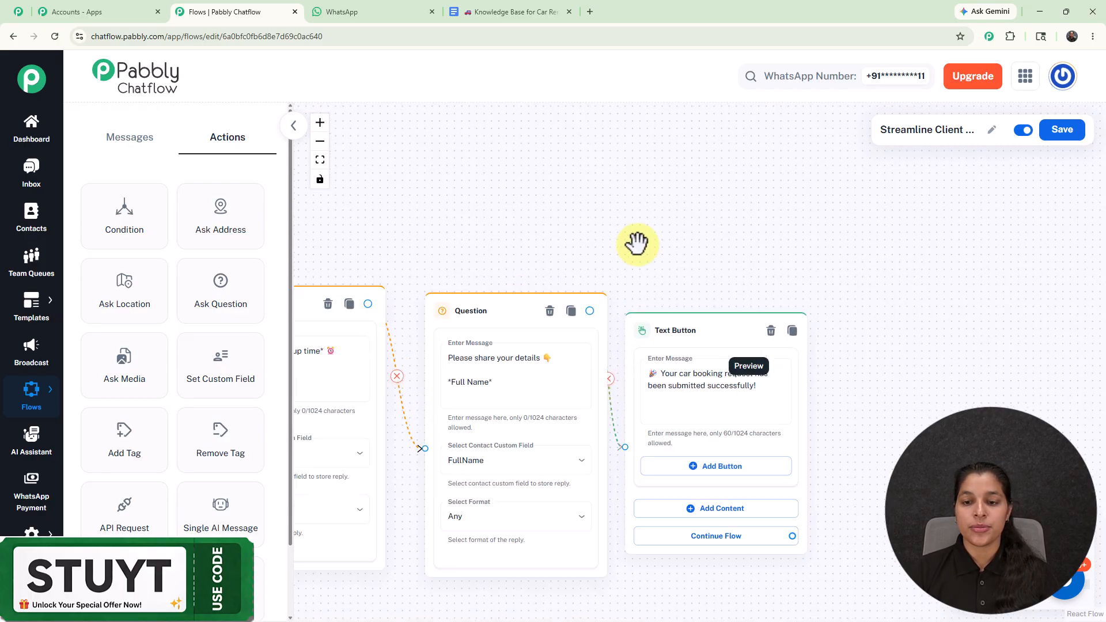
Add an Assign AI Assistant action node below the custom field nodes and connect the "Ask Question ⁉️" button to it
{"action": "left_click_drag", "start_coordinate": [641, 245], "coordinate": [1104, 185]}
{"action": "scroll", "coordinate": [578, 168], "scroll_direction": "down", "scroll_amount": 4}
{"action": "left_click_drag", "start_coordinate": [517, 156], "coordinate": [825, 163]}
{"action": "left_click_drag", "start_coordinate": [343, 168], "coordinate": [447, 138]}
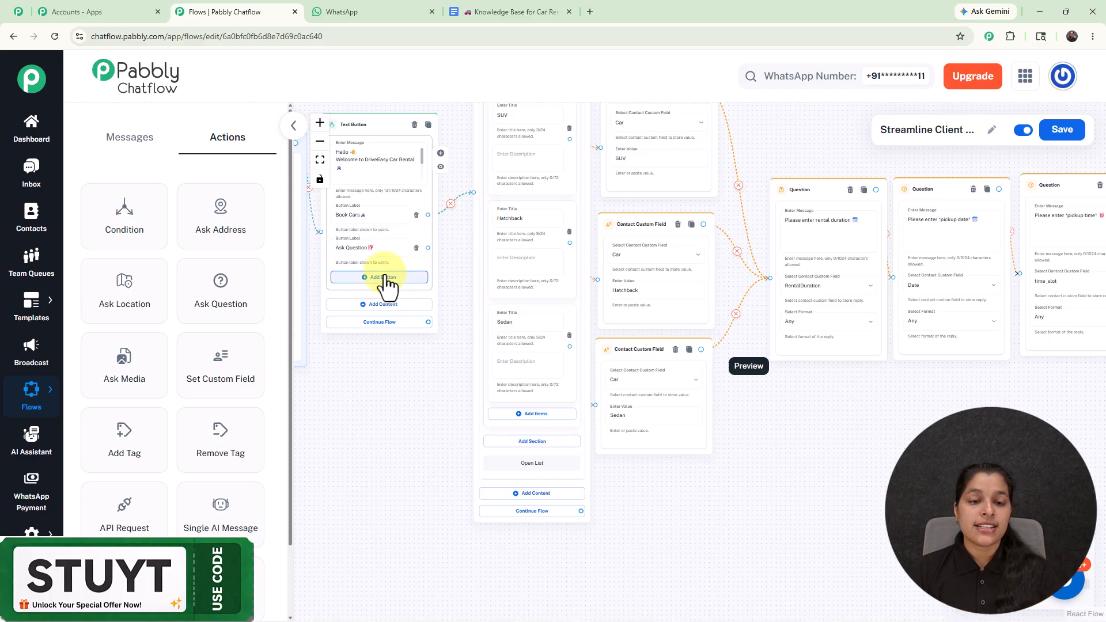
{"action": "scroll", "coordinate": [126, 521], "scroll_direction": "down", "scroll_amount": 2}
{"action": "left_click_drag", "start_coordinate": [138, 519], "coordinate": [435, 452]}
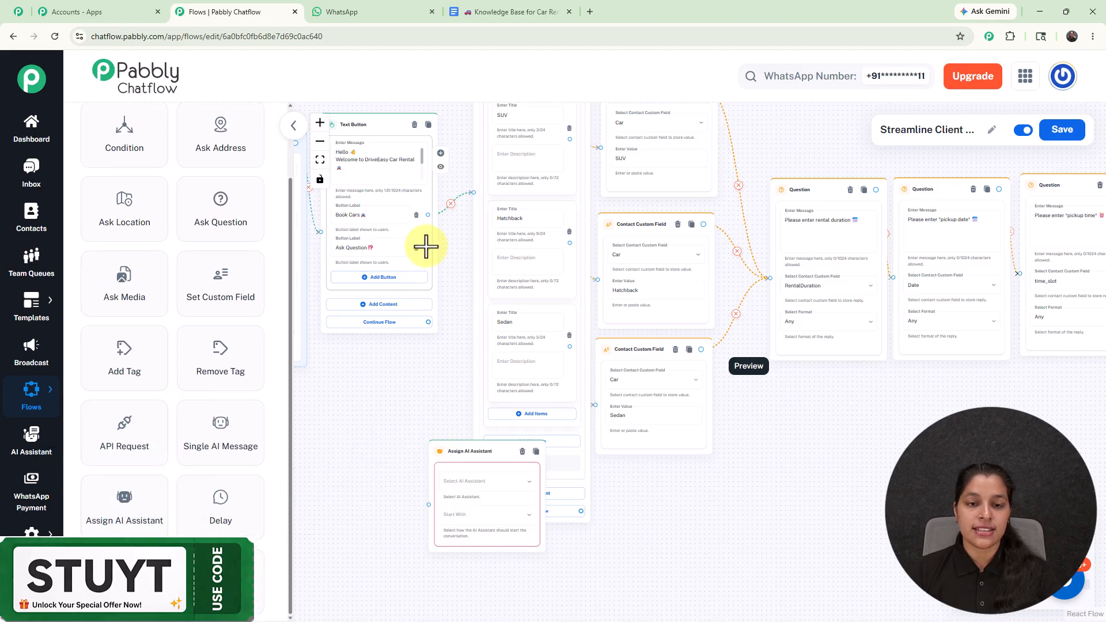
{"action": "left_click_drag", "start_coordinate": [484, 458], "coordinate": [664, 490]}
{"action": "left_click_drag", "start_coordinate": [428, 248], "coordinate": [612, 539]}
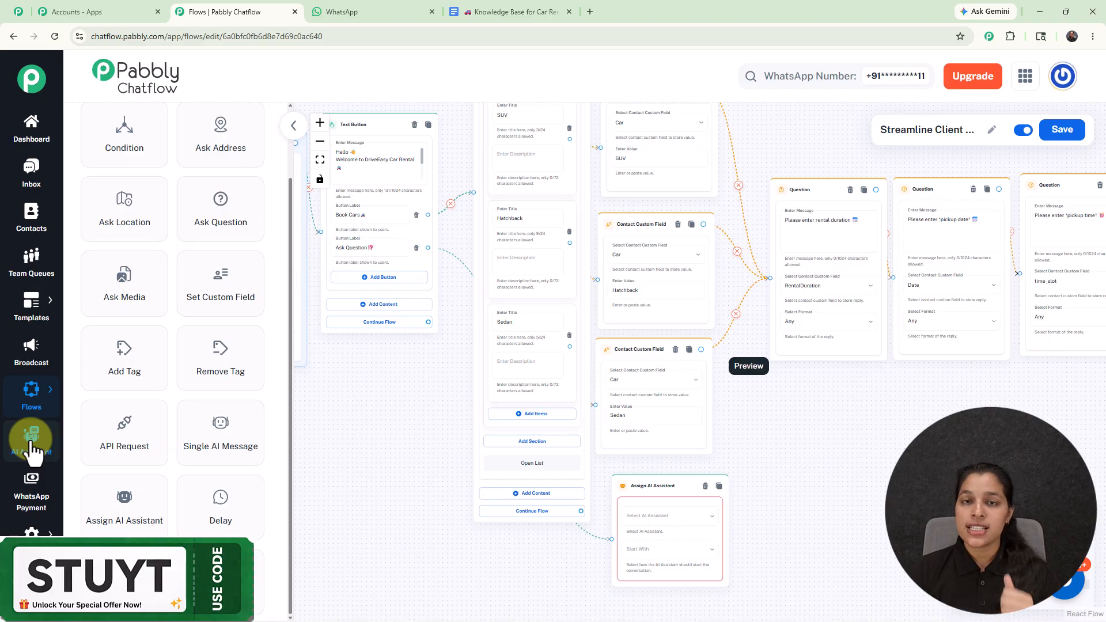
{"action": "left_click_drag", "start_coordinate": [822, 473], "coordinate": [786, 340]}
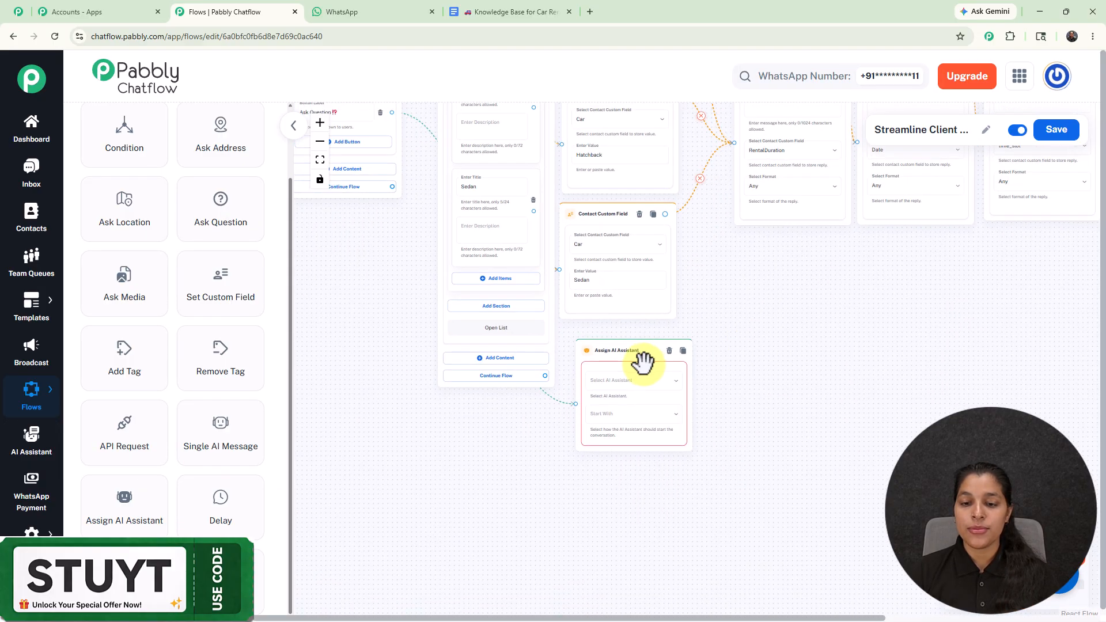
Set the Assign AI Assistant node to Car rental AI, starting with the Welcome Message "Hey, how I can help you?"
{"action": "scroll", "coordinate": [641, 366], "scroll_direction": "up", "scroll_amount": 3}
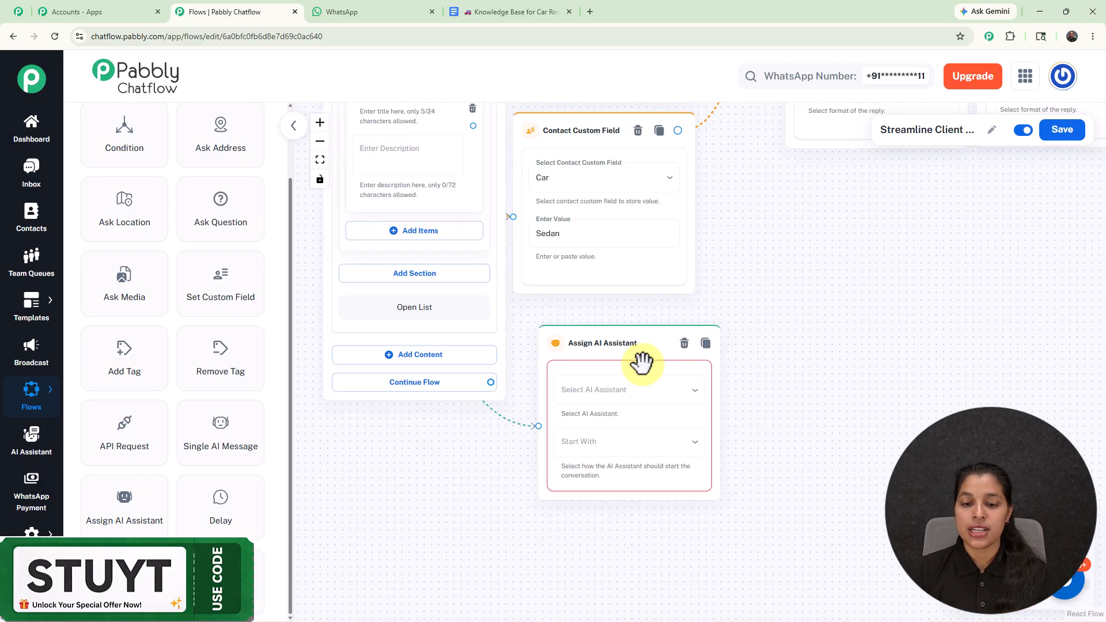
{"action": "left_click", "coordinate": [638, 397]}
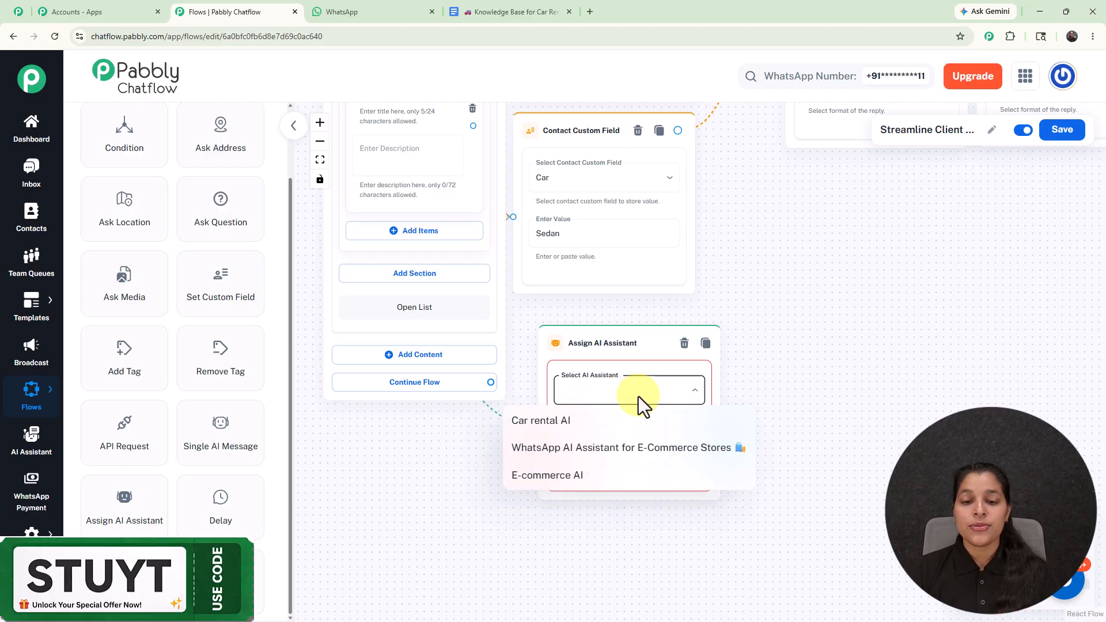
{"action": "left_click", "coordinate": [533, 429]}
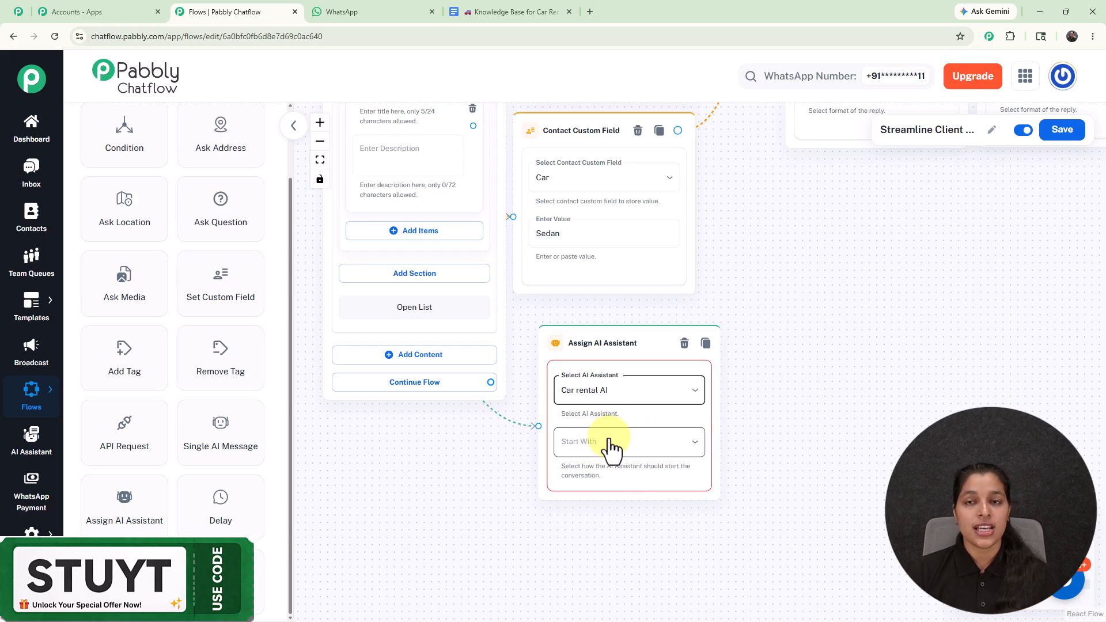
{"action": "left_click", "coordinate": [611, 442]}
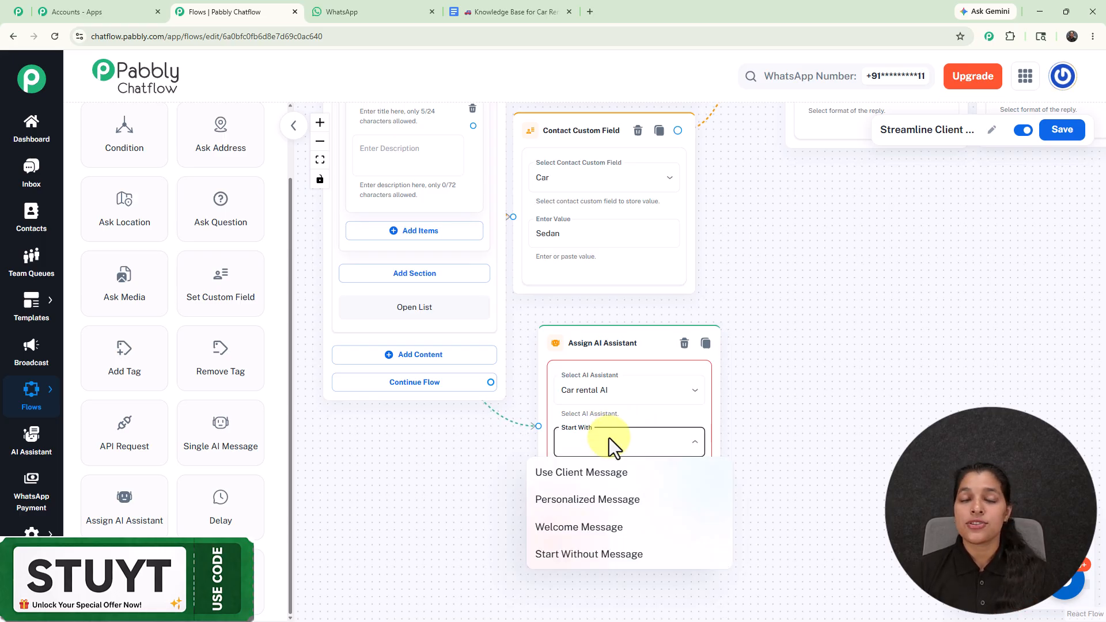
{"action": "left_click", "coordinate": [603, 526]}
{"action": "left_click", "coordinate": [625, 534]}
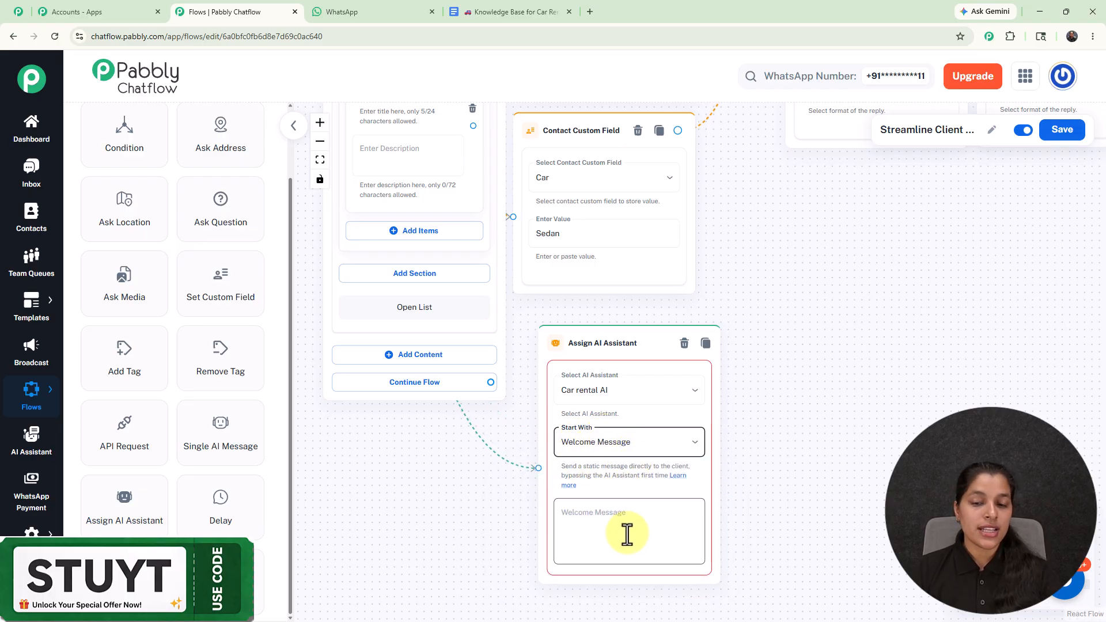
{"action": "left_click", "coordinate": [626, 534]}
{"action": "type", "text": "Hey, how I can help you?"}
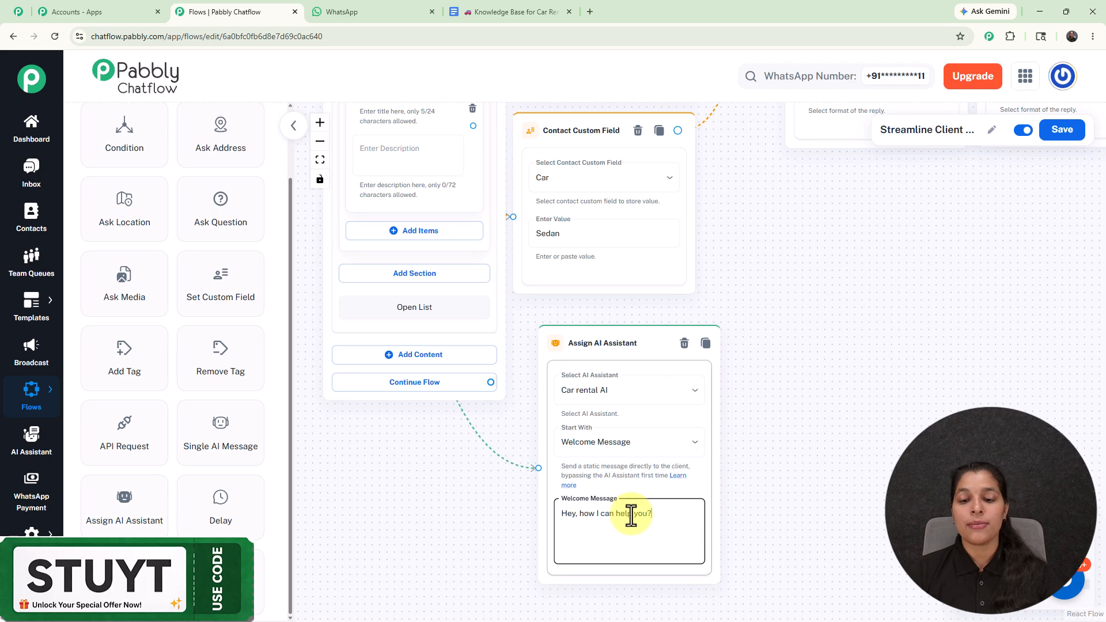
Move the Assign AI Assistant node directly below the car list node and save the flow
{"action": "left_click_drag", "start_coordinate": [632, 343], "coordinate": [427, 450]}
{"action": "left_click", "coordinate": [1071, 136]}
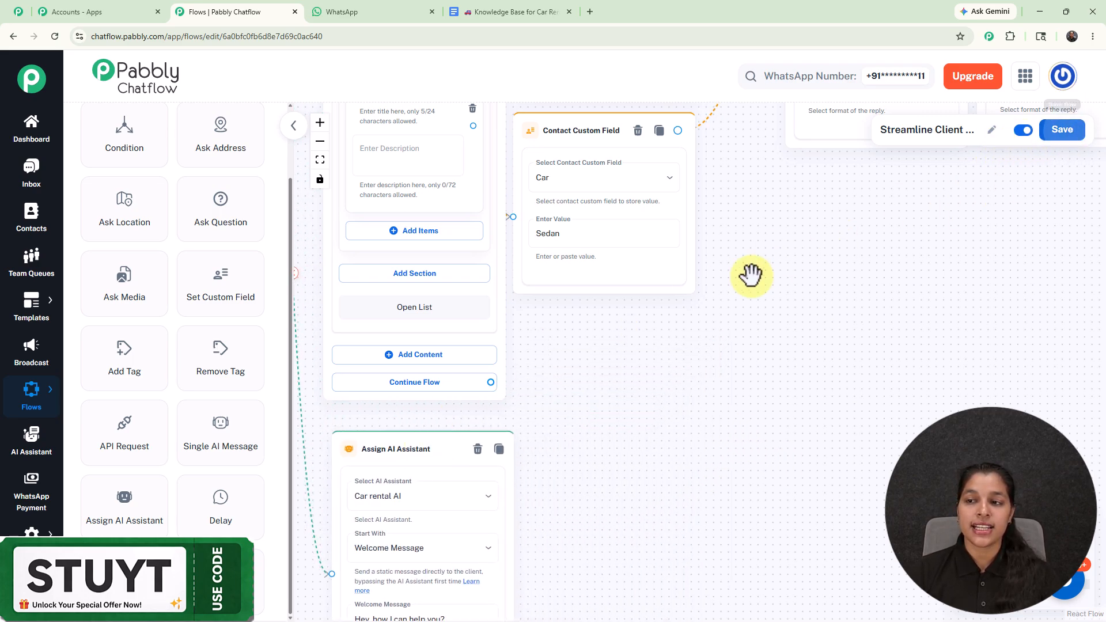
{"action": "scroll", "coordinate": [751, 277], "scroll_direction": "down", "scroll_amount": 3}
{"action": "scroll", "coordinate": [751, 277], "scroll_direction": "down", "scroll_amount": 3}
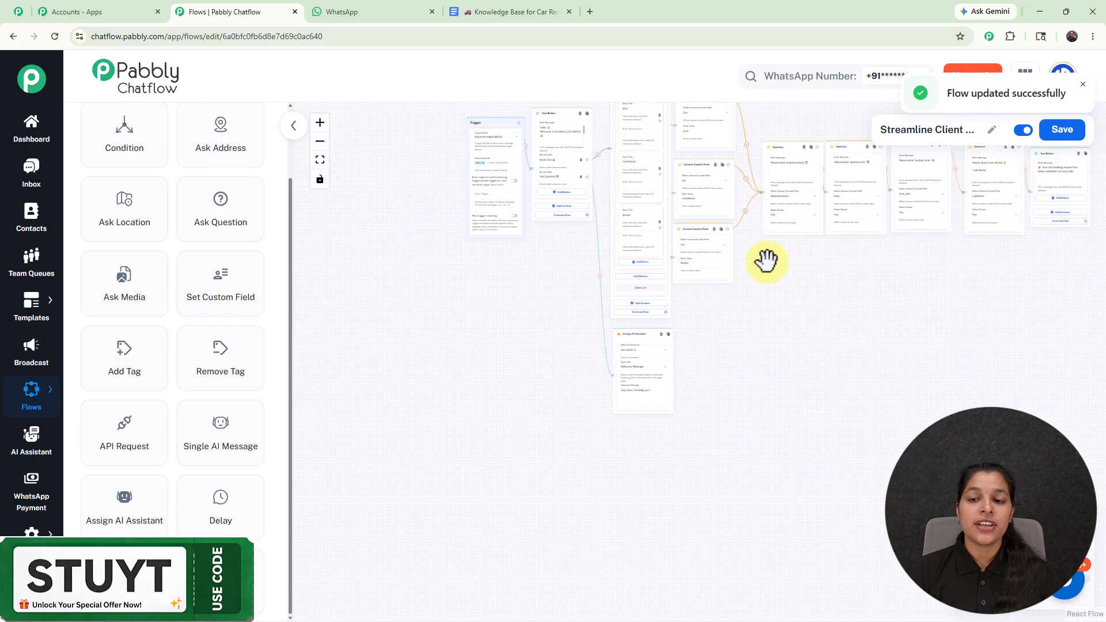
{"action": "scroll", "coordinate": [753, 365], "scroll_direction": "down", "scroll_amount": 2}
{"action": "scroll", "coordinate": [699, 449], "scroll_direction": "up", "scroll_amount": 1}
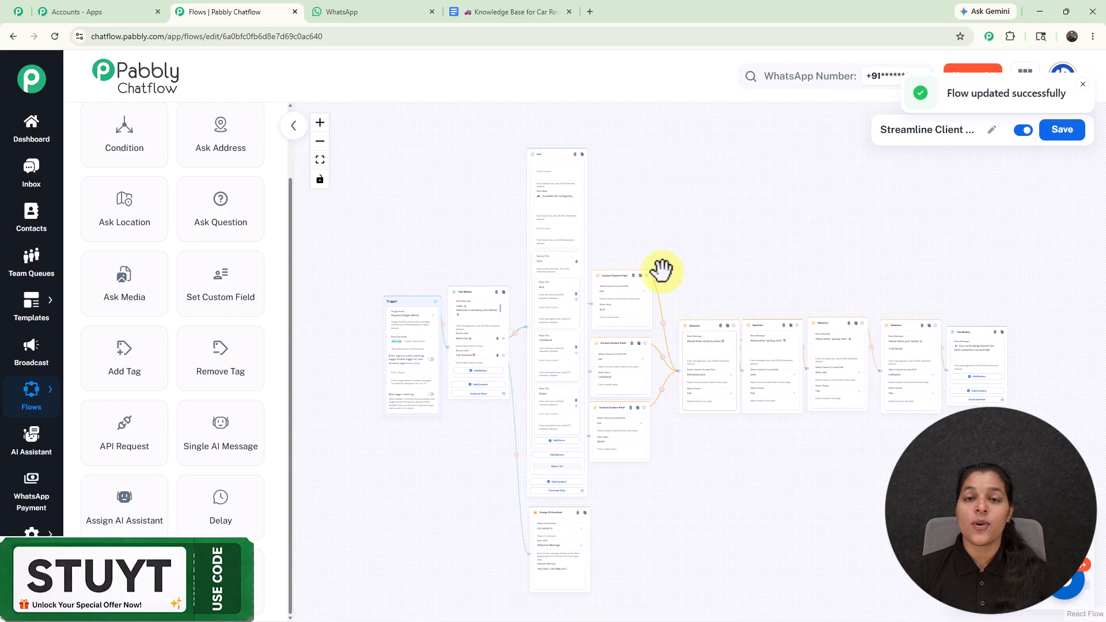